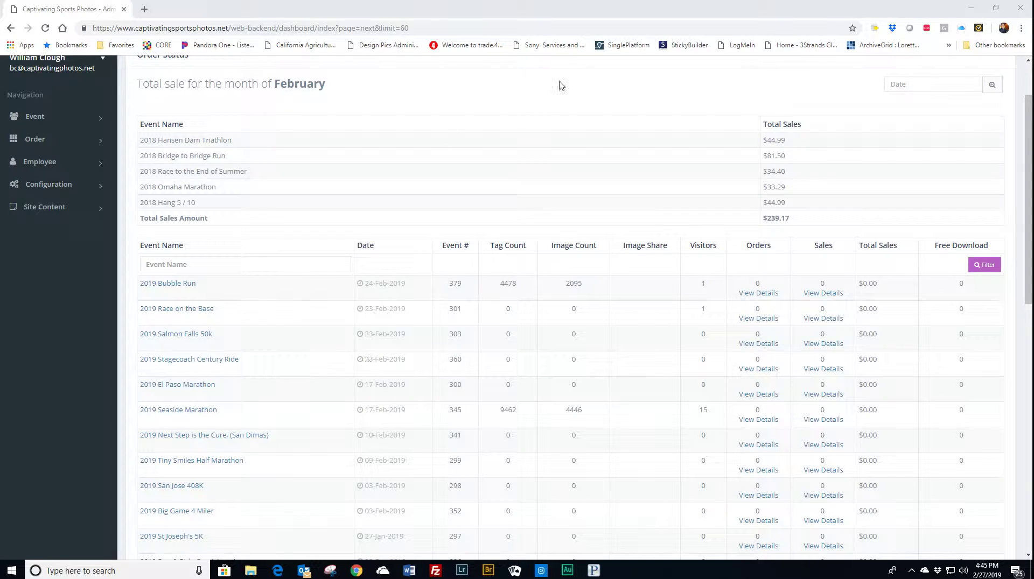
Confirm in FileZilla Pro that images/a/379/temp is empty, then return to the admin dashboard
left_click(972, 9)
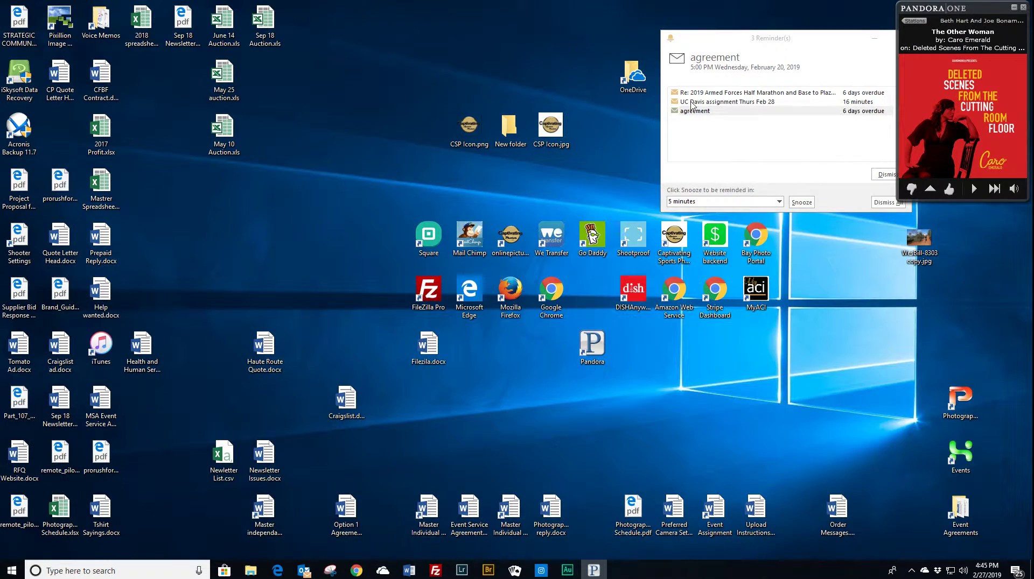
left_click(437, 573)
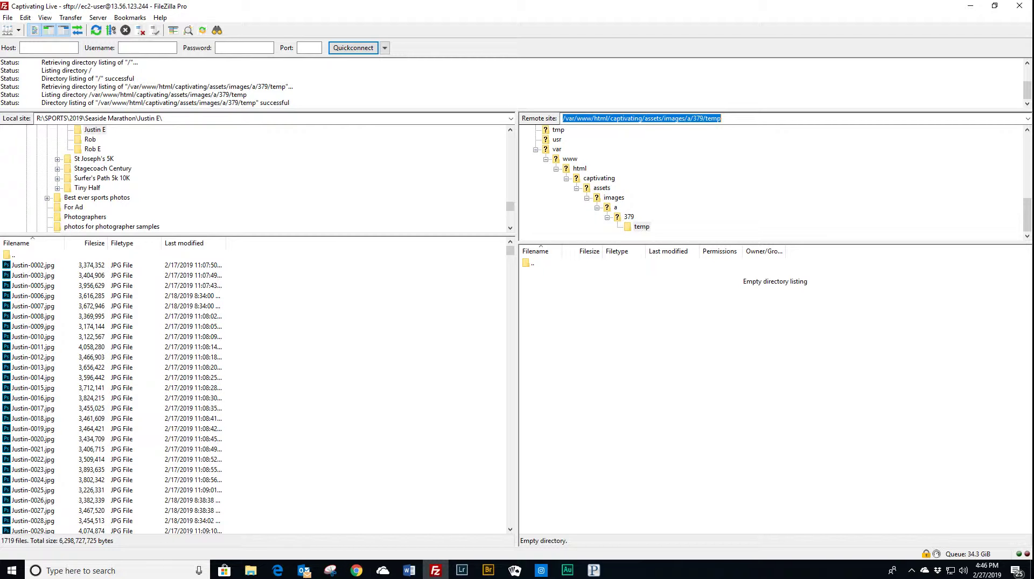
mouse_move(435, 575)
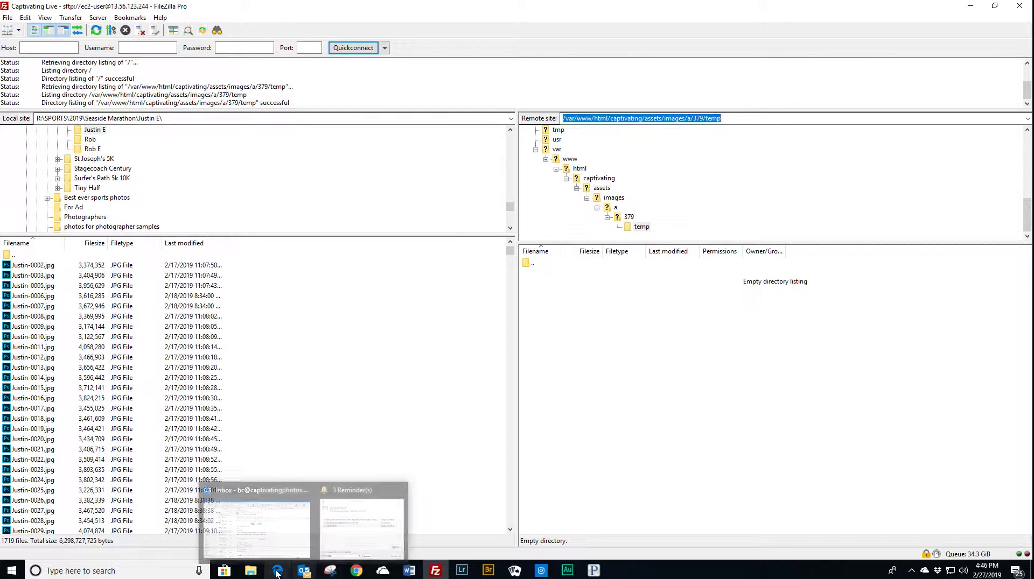
mouse_move(356, 570)
left_click(323, 487)
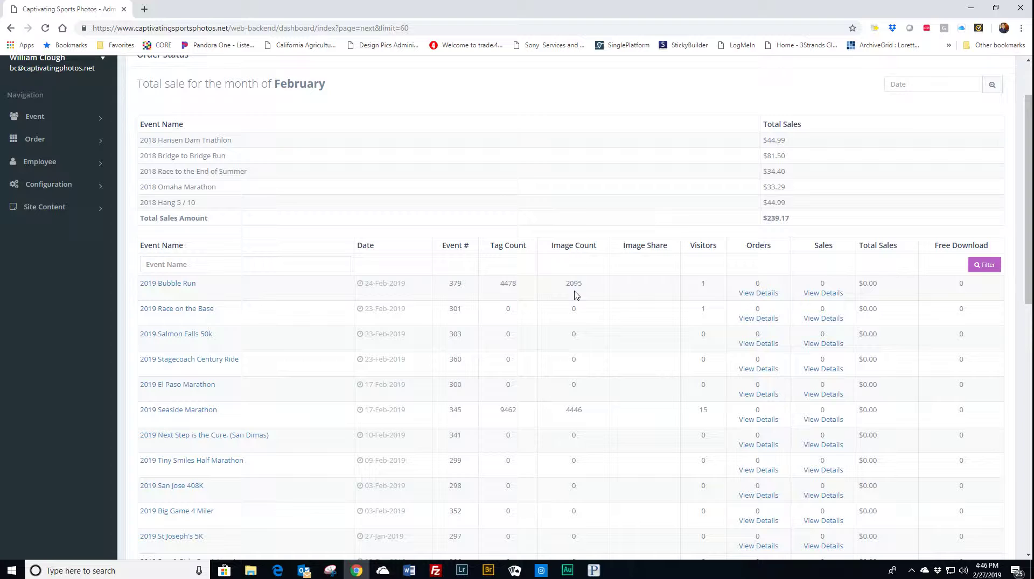
Open event 379, 2019 Bubble Run, for editing from page two of the Event List
left_click(45, 118)
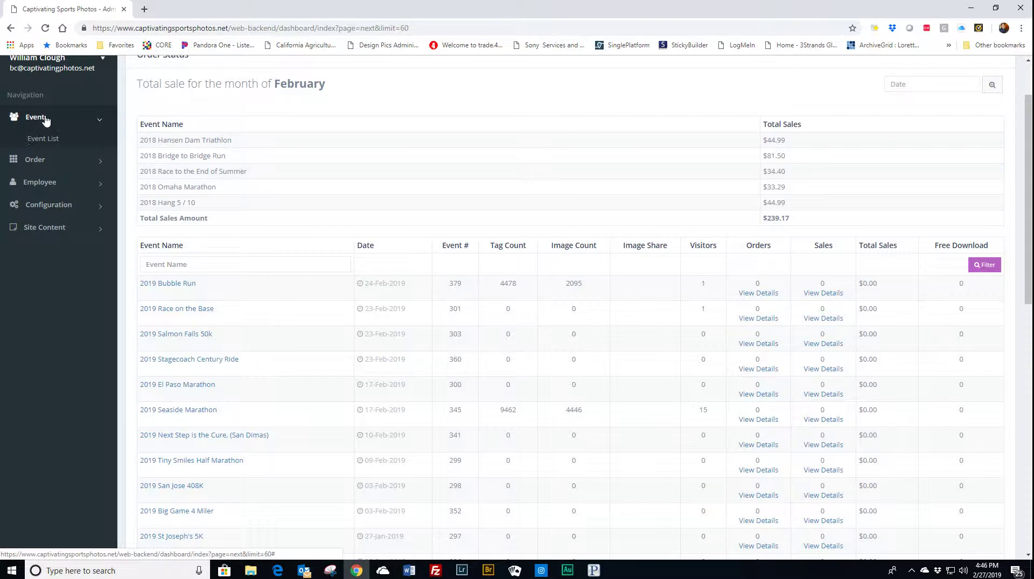
left_click(48, 139)
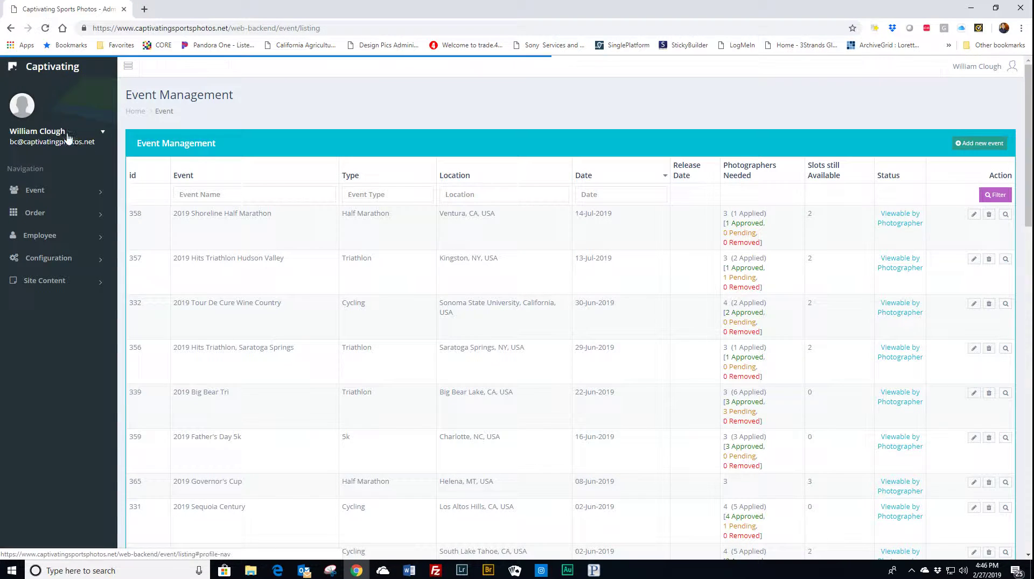
scroll(401, 286, "down", 8)
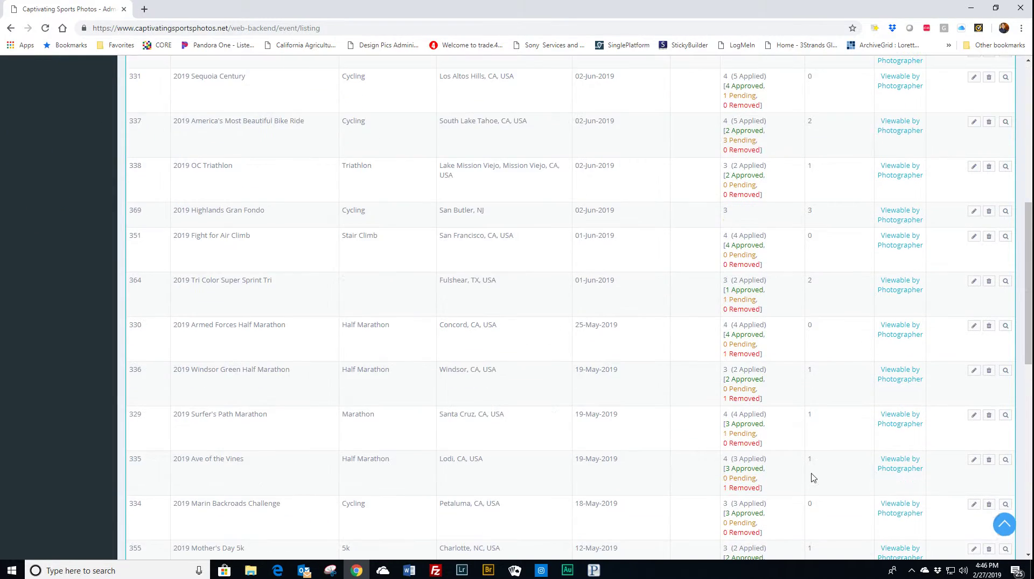
scroll(862, 506, "down", 10)
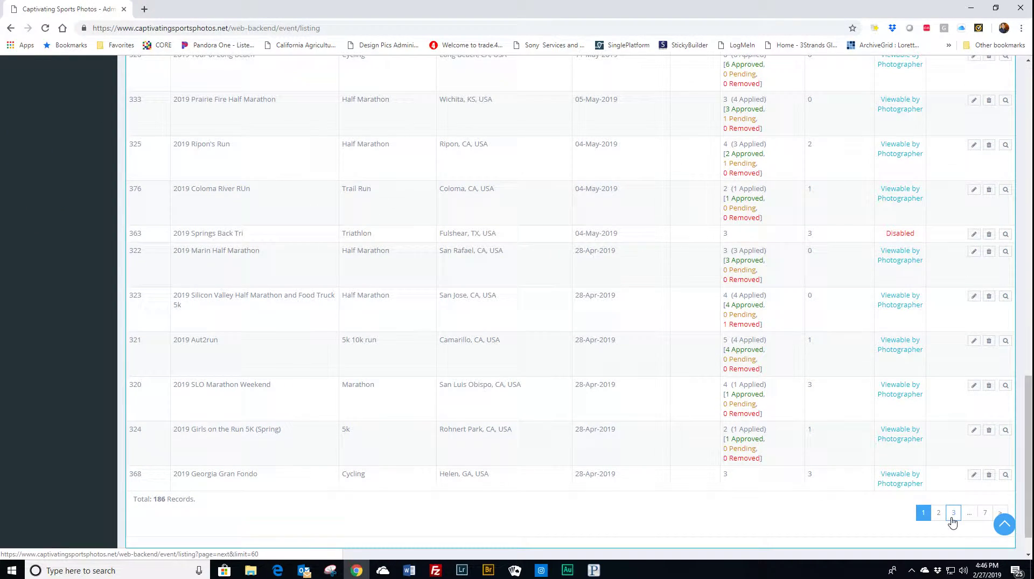
left_click(952, 520)
scroll(695, 366, "up", 6)
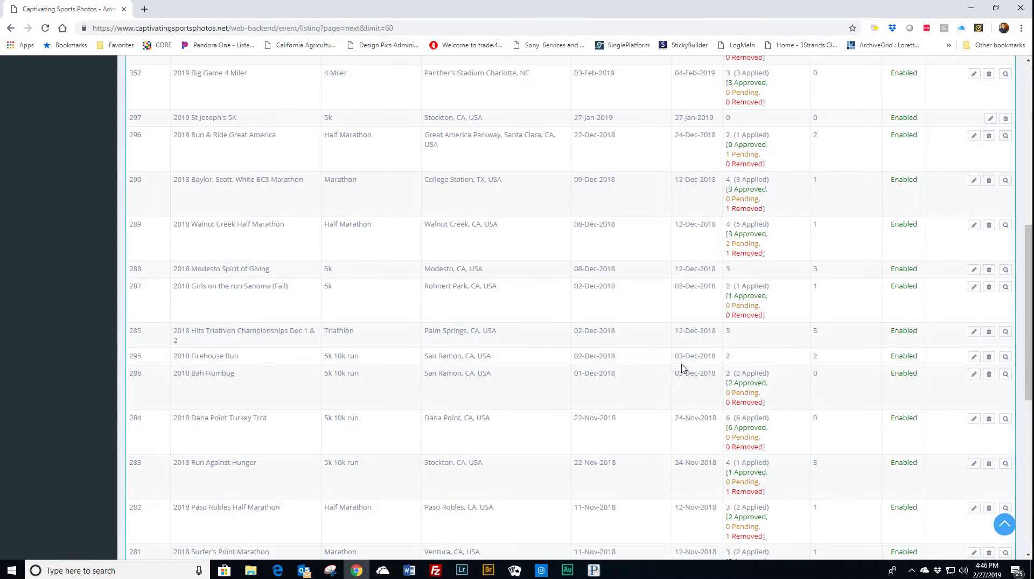
scroll(681, 368, "up", 7)
scroll(679, 370, "up", 1)
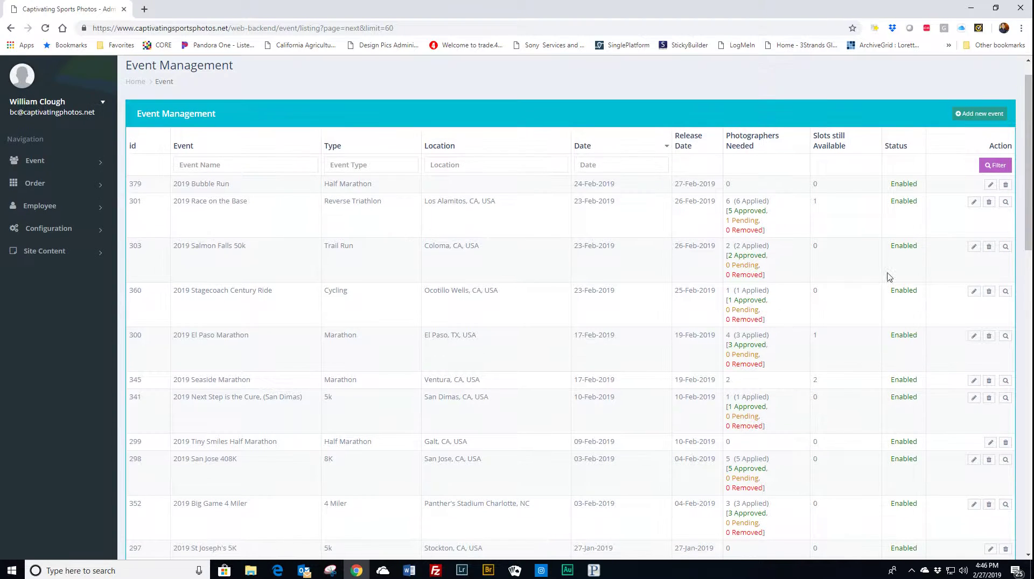
left_click(990, 186)
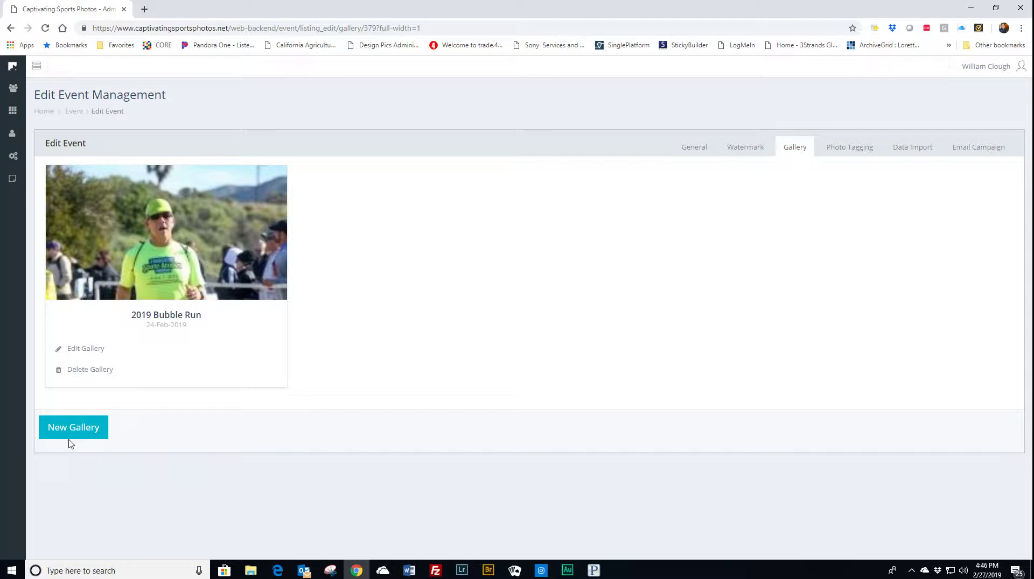
Open the event's All Photos gallery, then minimise Chrome and FileZilla to the desktop
left_click(166, 280)
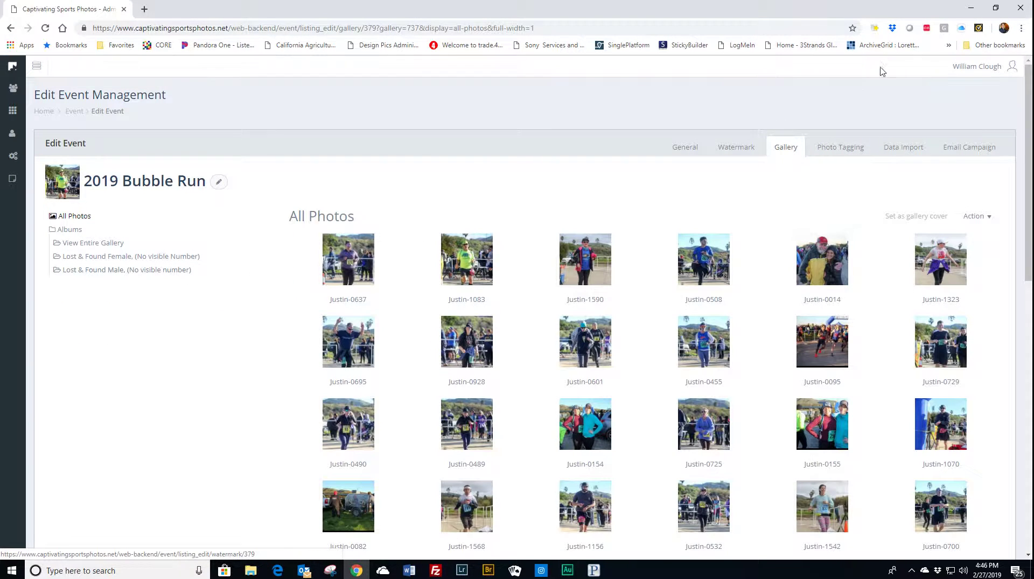
left_click(967, 10)
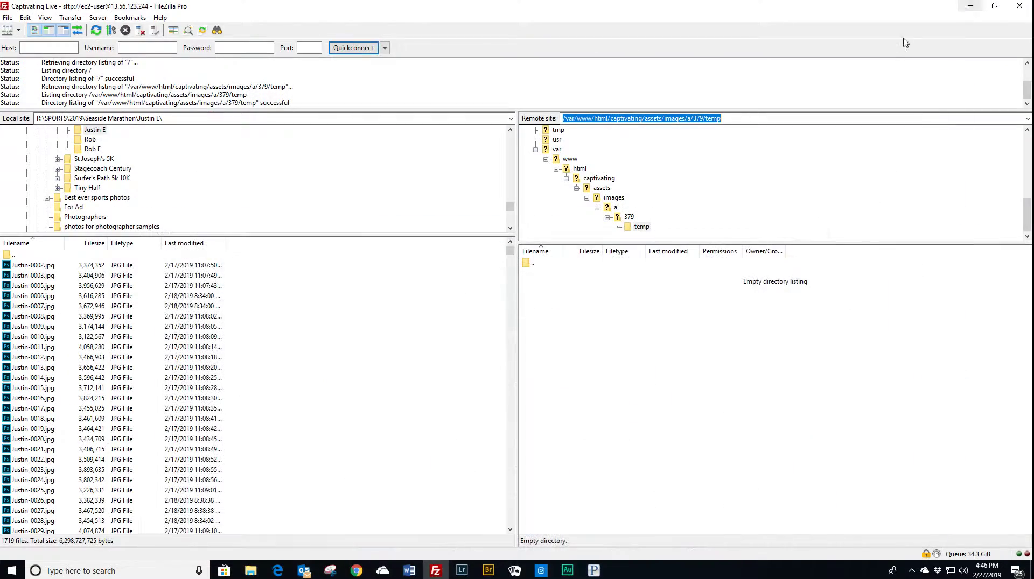
left_click(967, 7)
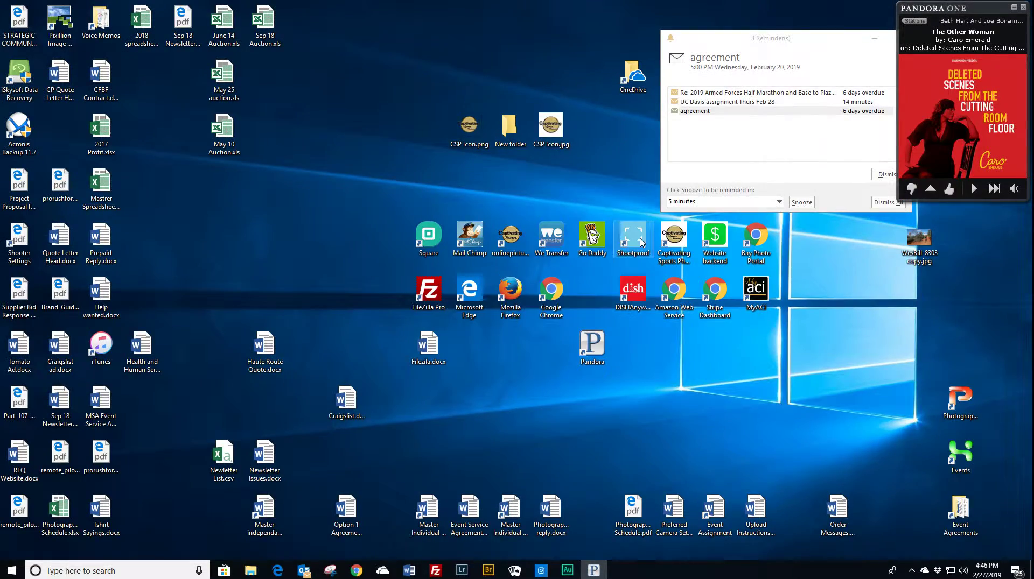
On the public site, pick year 2019 and the 2019 Bubble Run event under FIND MY EVENT
double_click(673, 240)
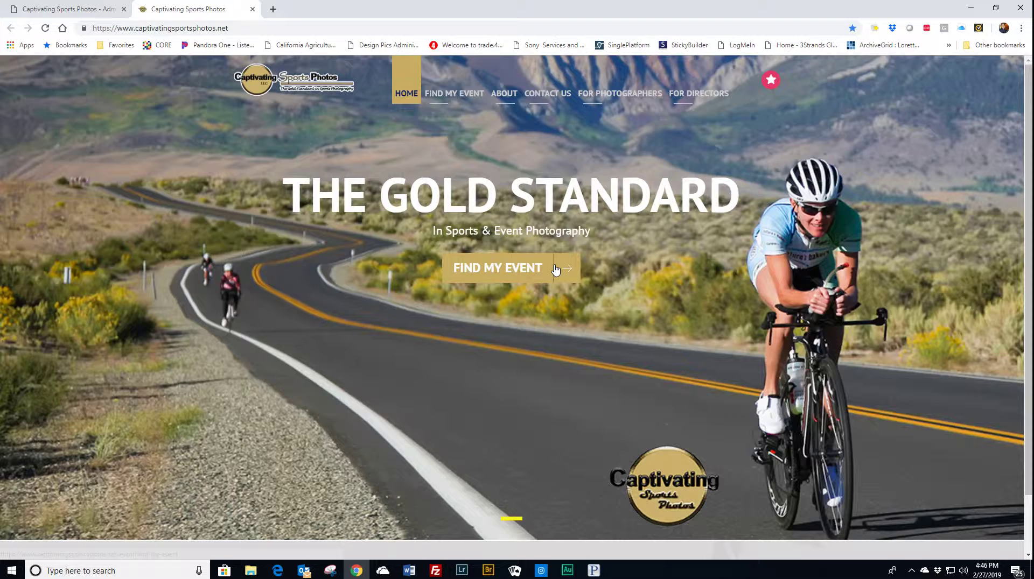
left_click(523, 271)
left_click(355, 210)
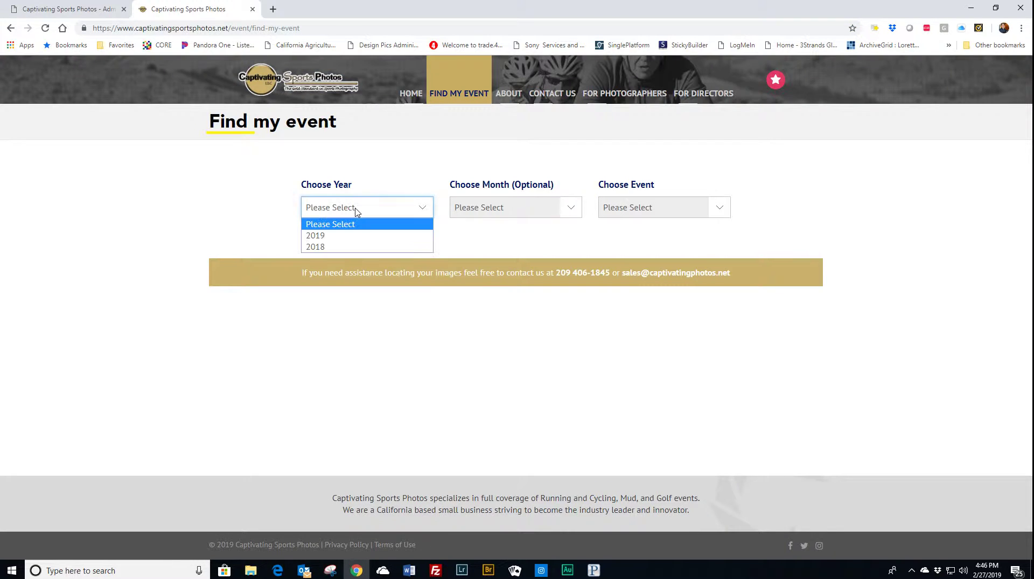
left_click(319, 235)
left_click(602, 208)
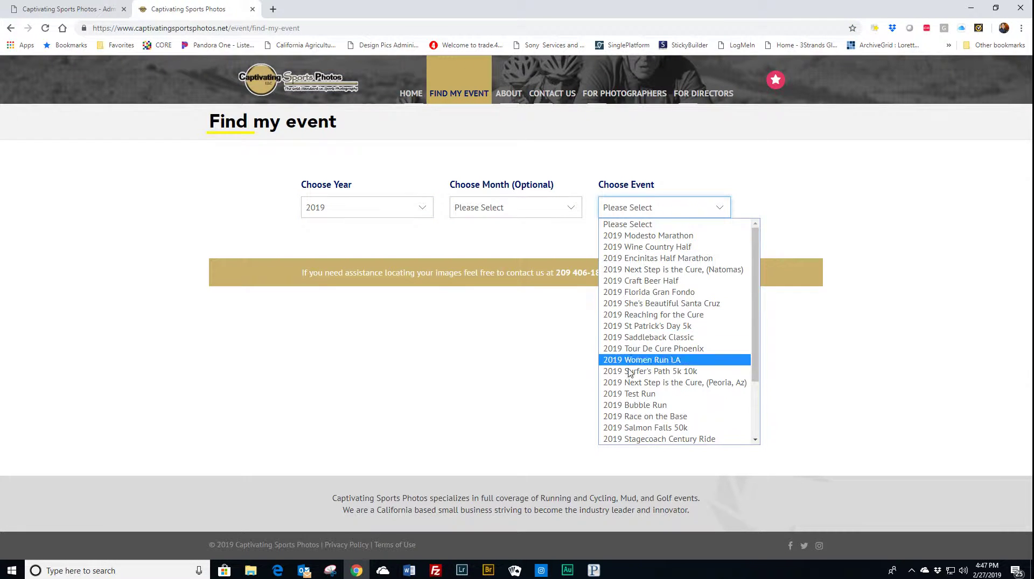
left_click(637, 406)
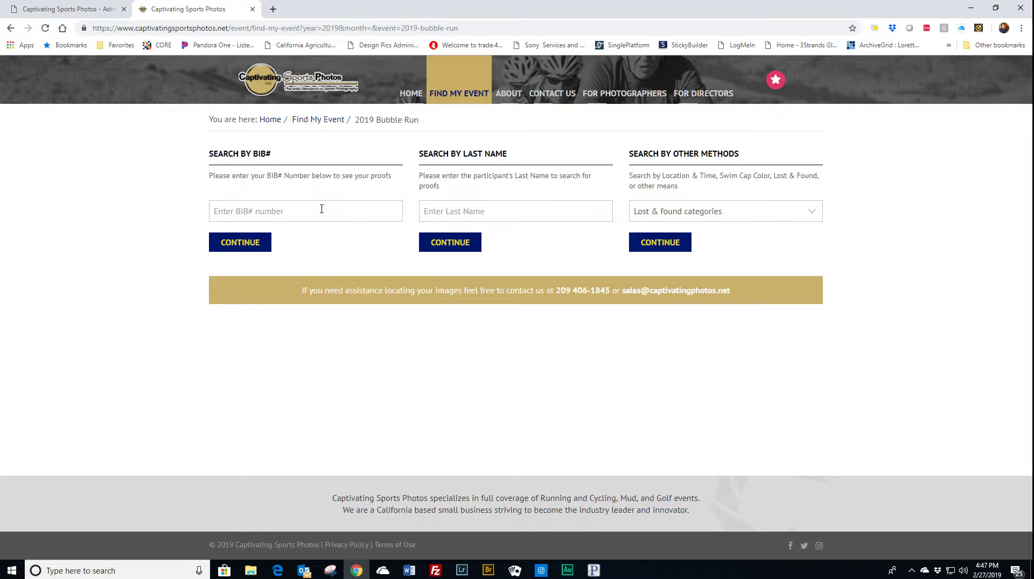
Search the 2019 Bubble Run photos for bib 303
left_click(321, 209)
type("303")
left_click(256, 243)
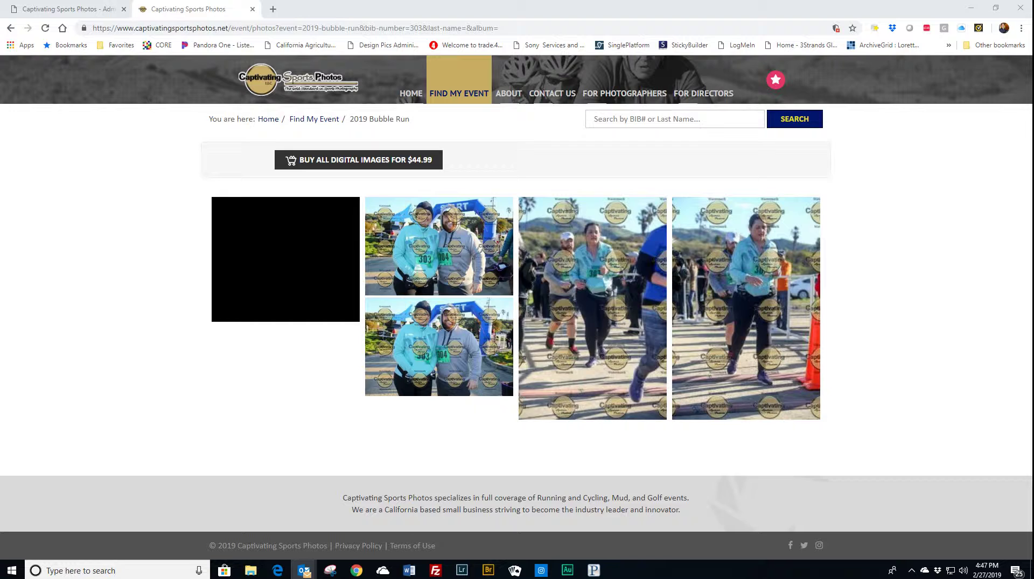
mouse_move(261, 242)
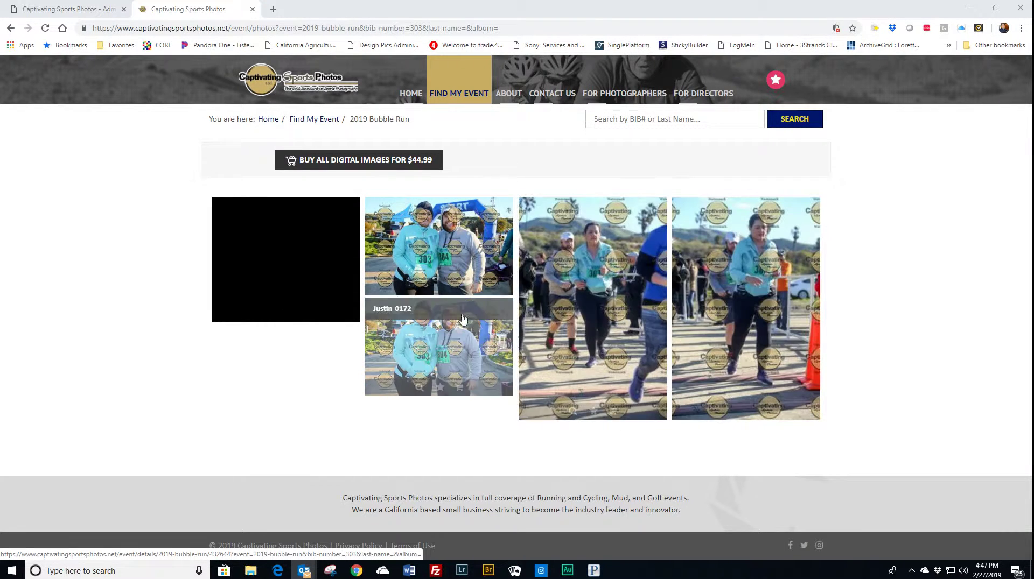
mouse_move(283, 226)
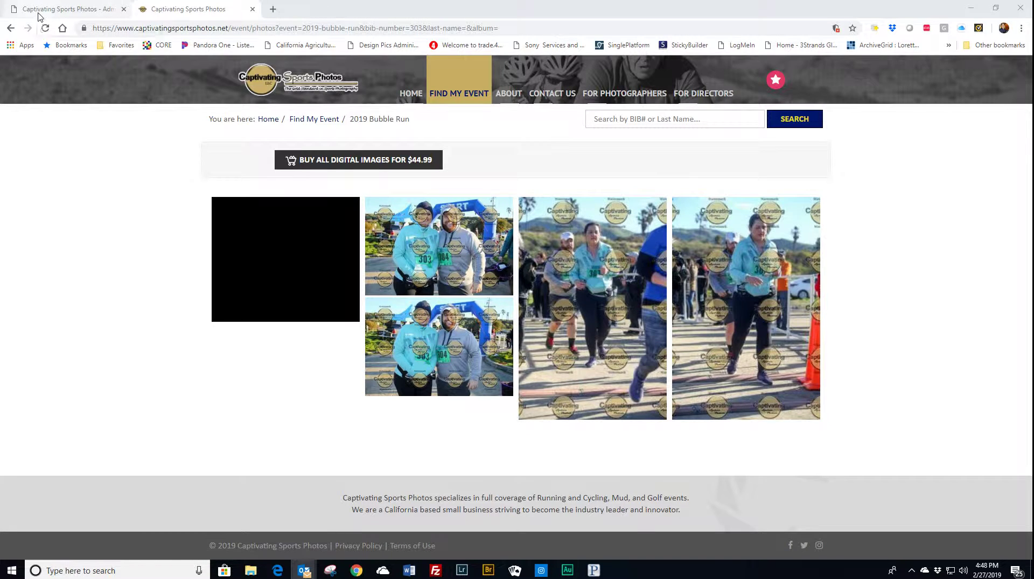
In the admin gallery, load three more photo batches until the Justin-0171 thumbnail appears
left_click(42, 10)
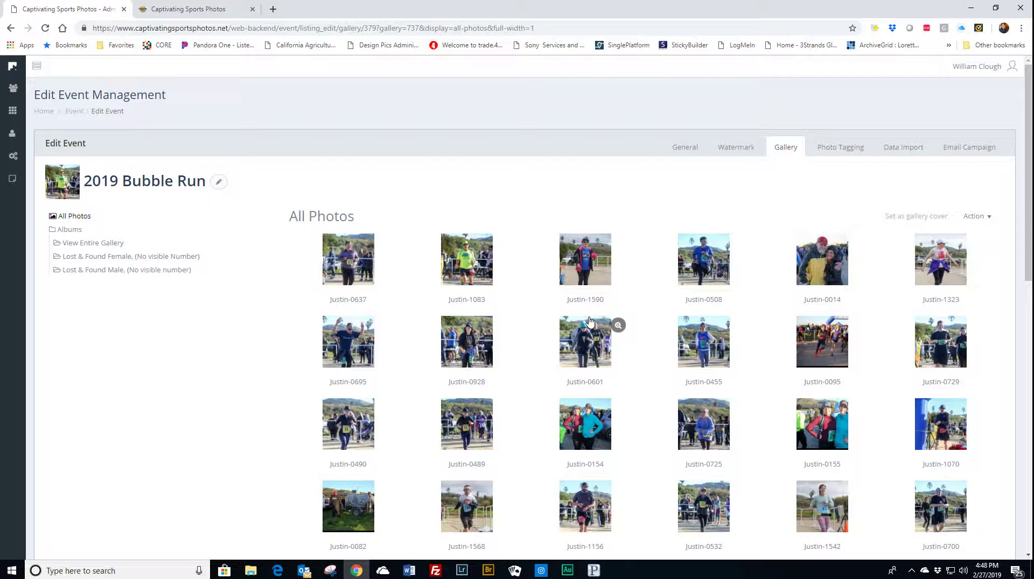
scroll(589, 321, "down", 7)
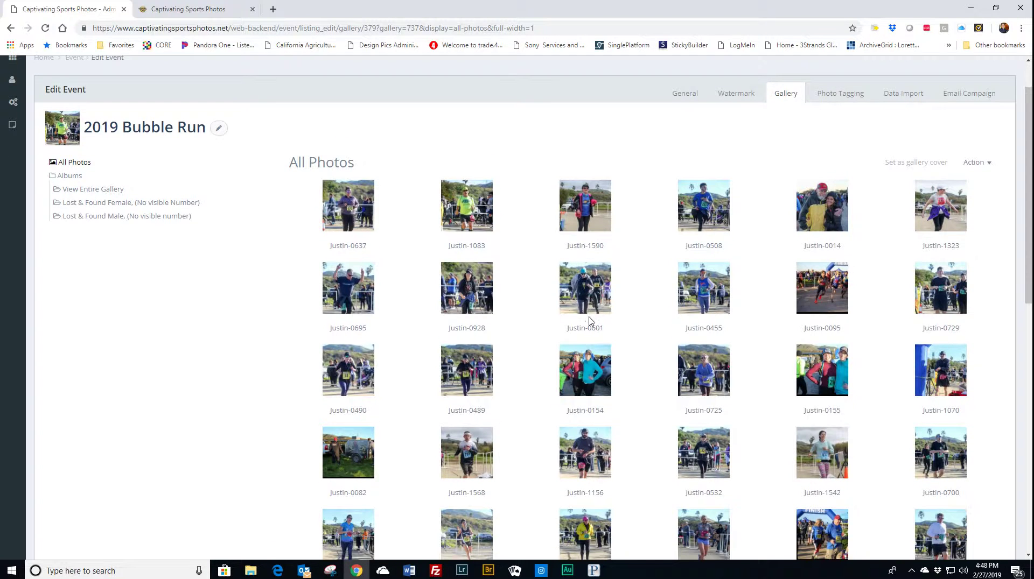
scroll(587, 323, "down", 5)
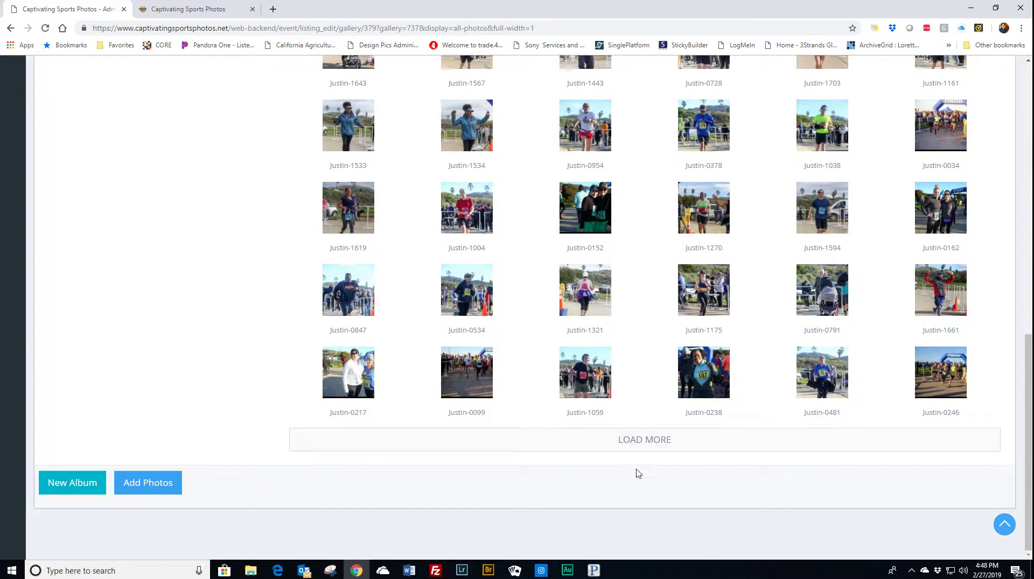
left_click(627, 447)
scroll(617, 442, "down", 15)
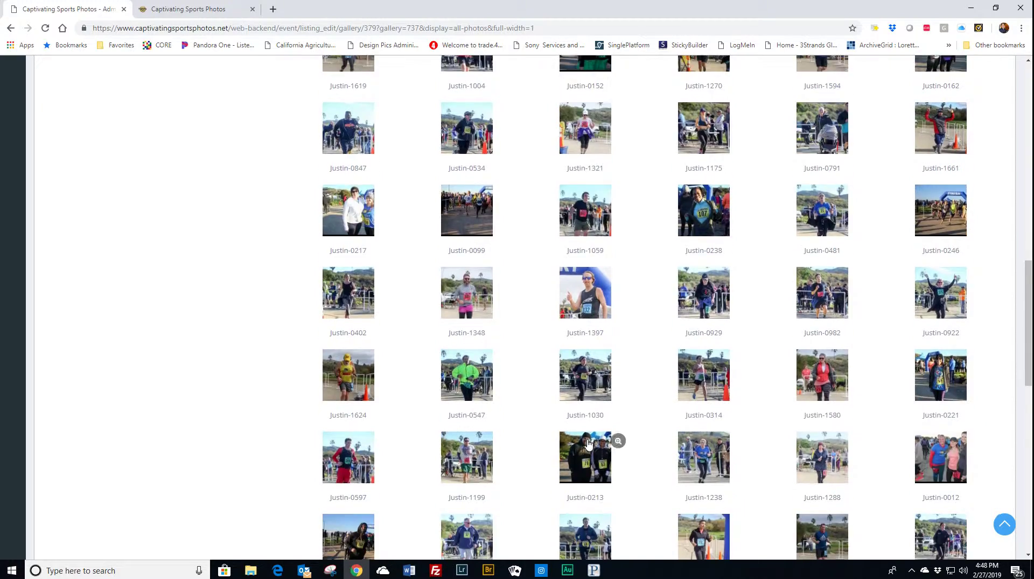
scroll(587, 443, "down", 2)
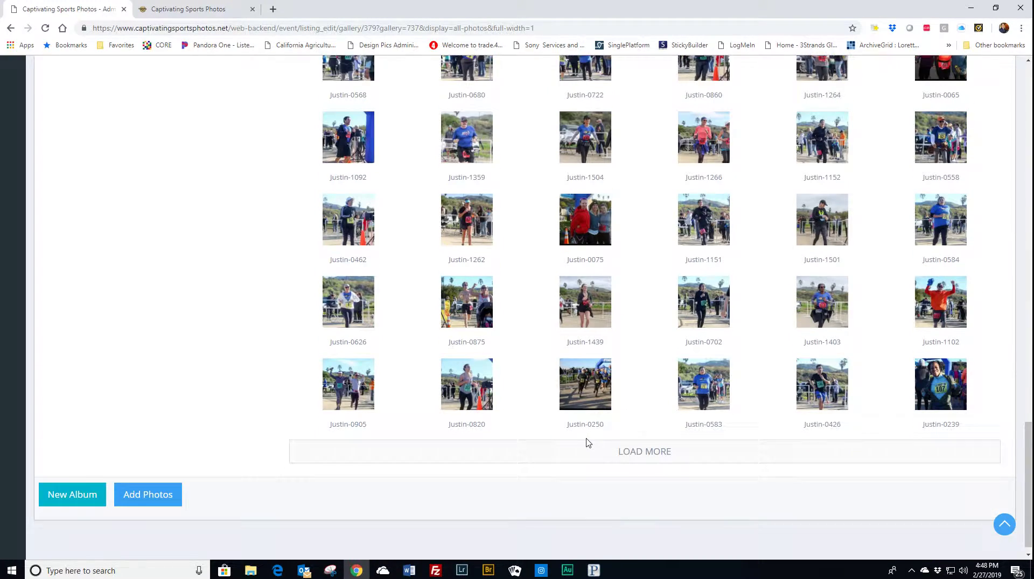
left_click(581, 442)
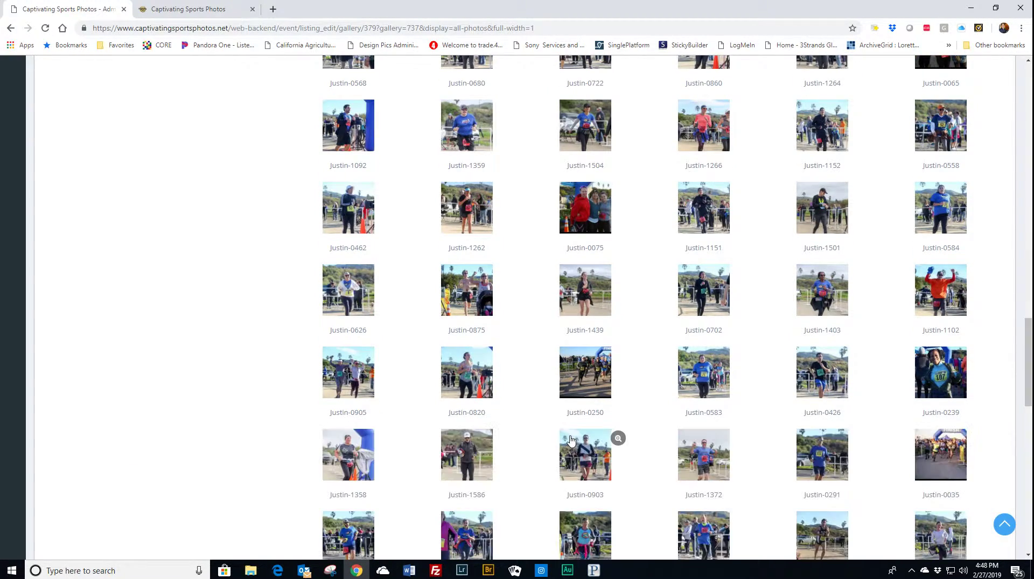
scroll(570, 441, "down", 12)
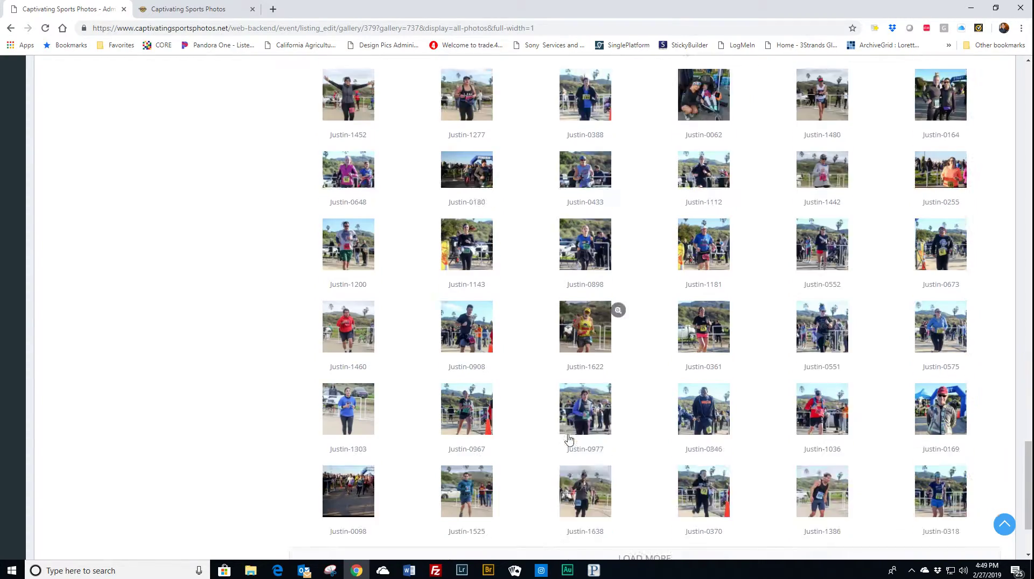
scroll(569, 440, "down", 1)
scroll(568, 439, "down", 2)
left_click(571, 446)
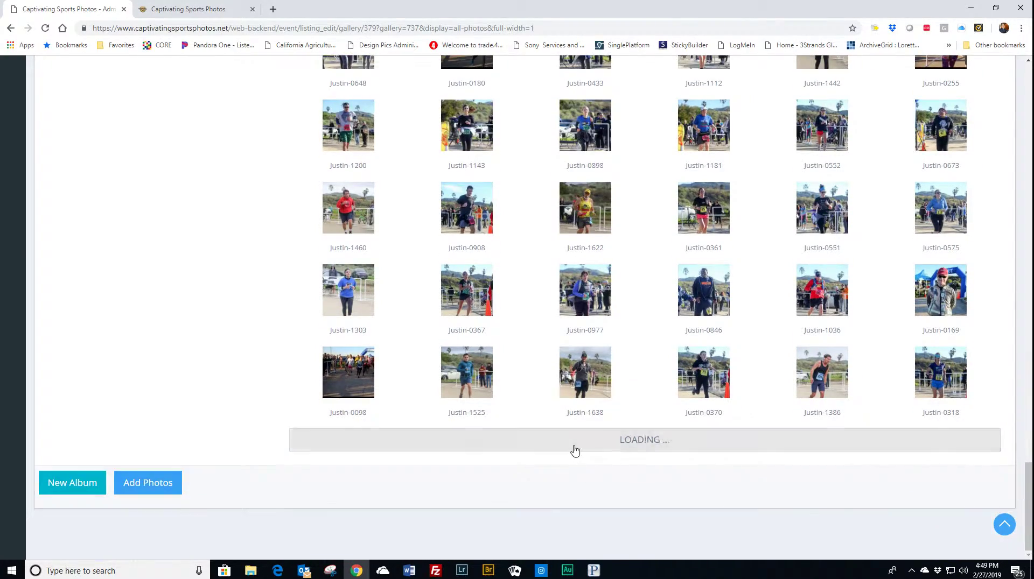
scroll(538, 432, "down", 3)
scroll(538, 431, "down", 10)
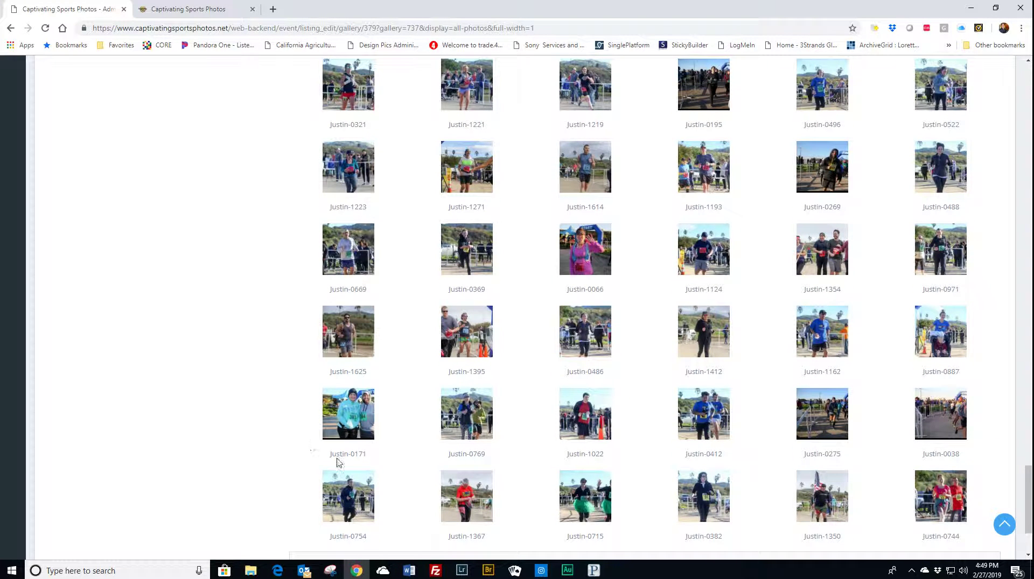
mouse_move(349, 426)
mouse_move(803, 477)
left_click(348, 419)
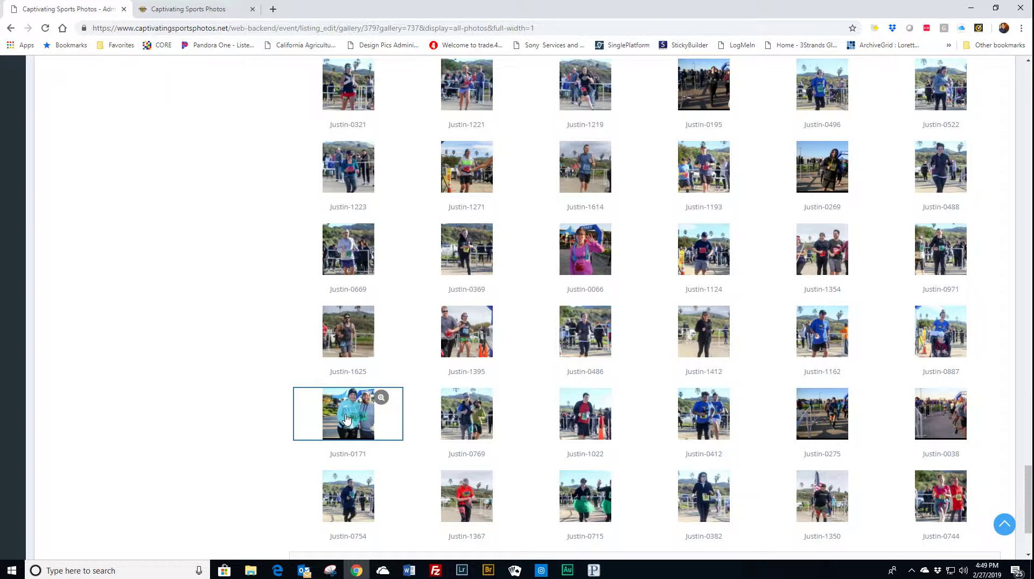
right_click(346, 419)
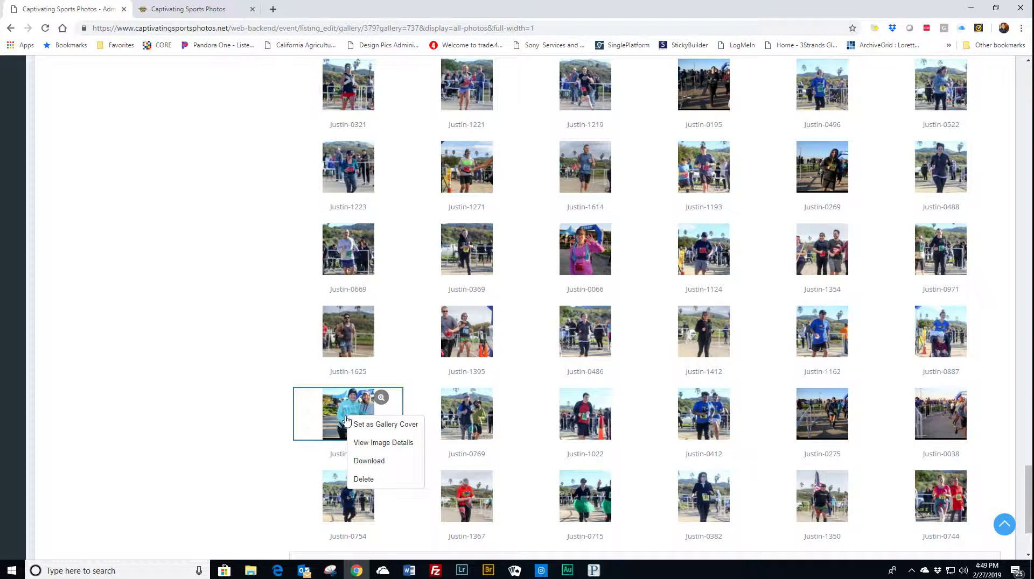
left_click(371, 443)
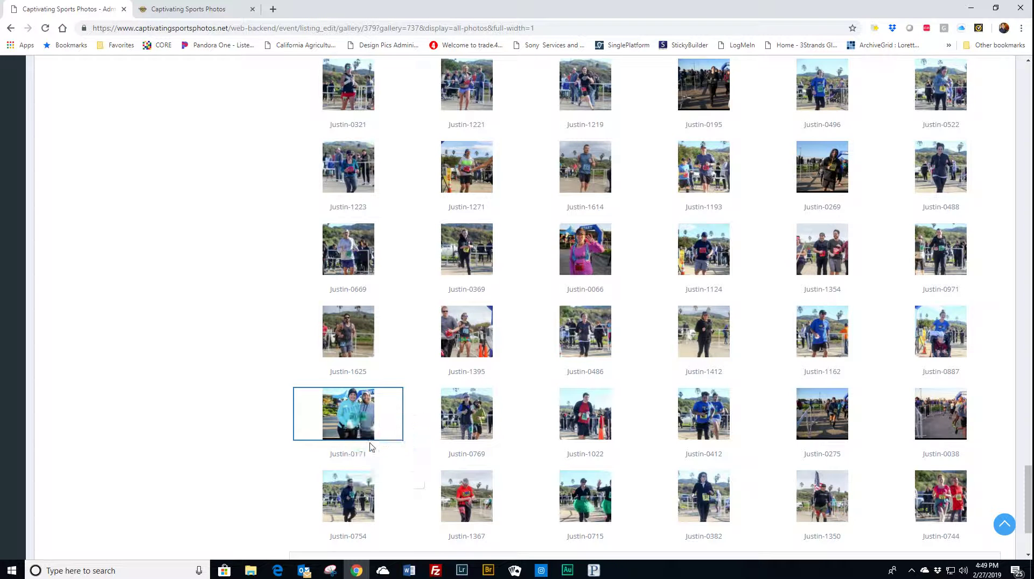
right_click(360, 425)
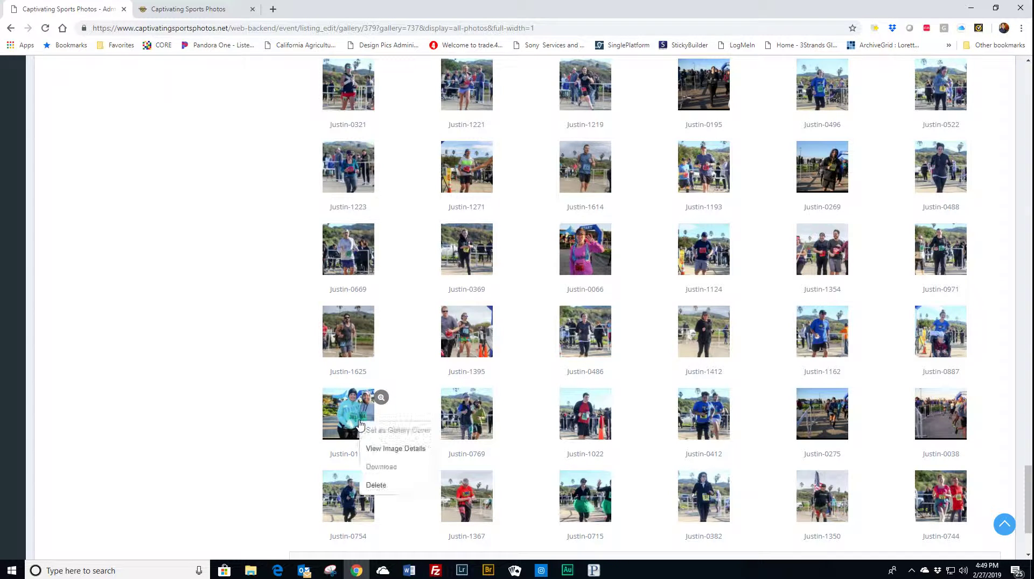
left_click(387, 458)
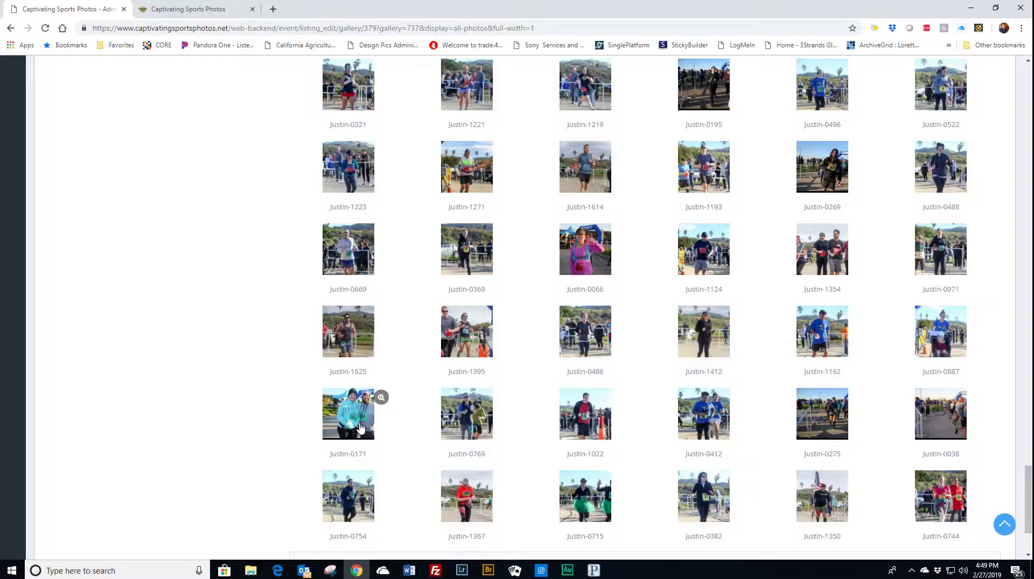
right_click(361, 428)
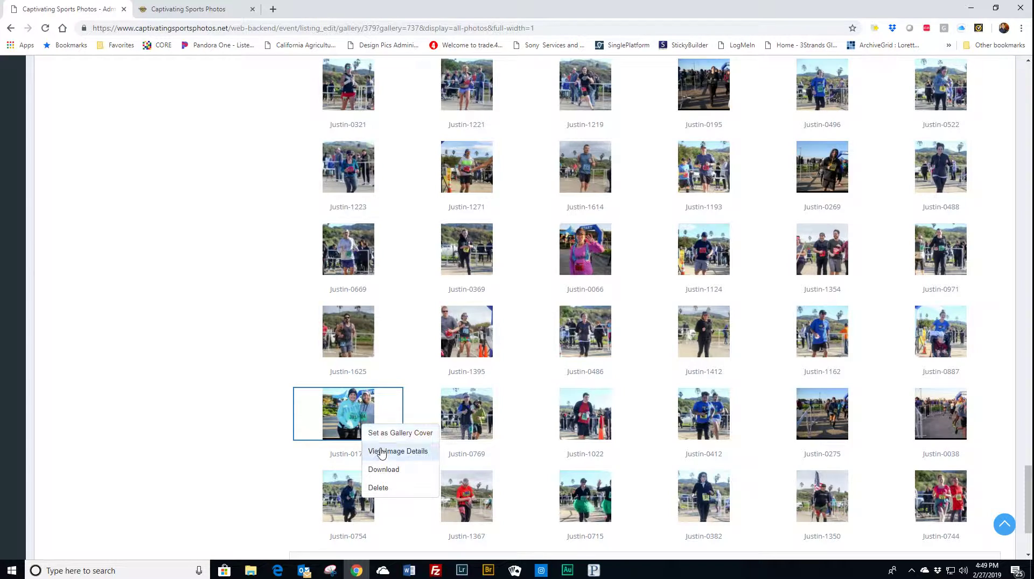
left_click(378, 452)
scroll(716, 320, "up", 5)
scroll(715, 320, "up", 5)
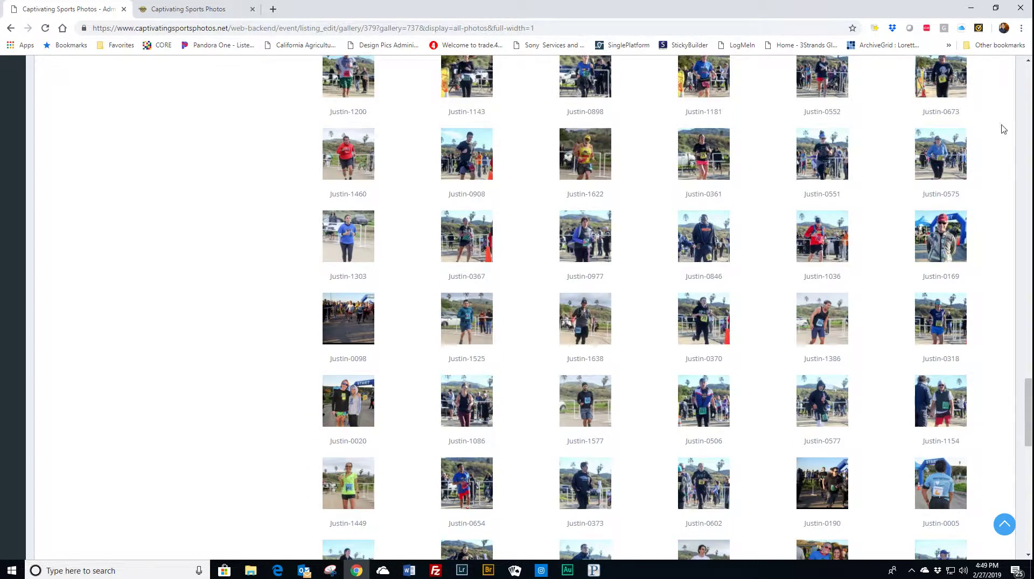
scroll(397, 429, "up", 1)
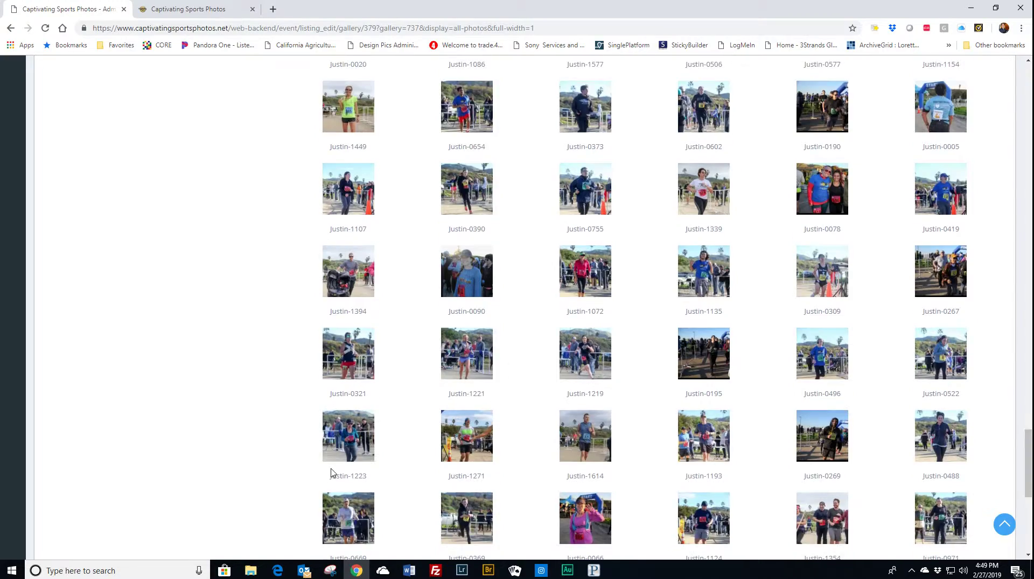
scroll(350, 463, "down", 10)
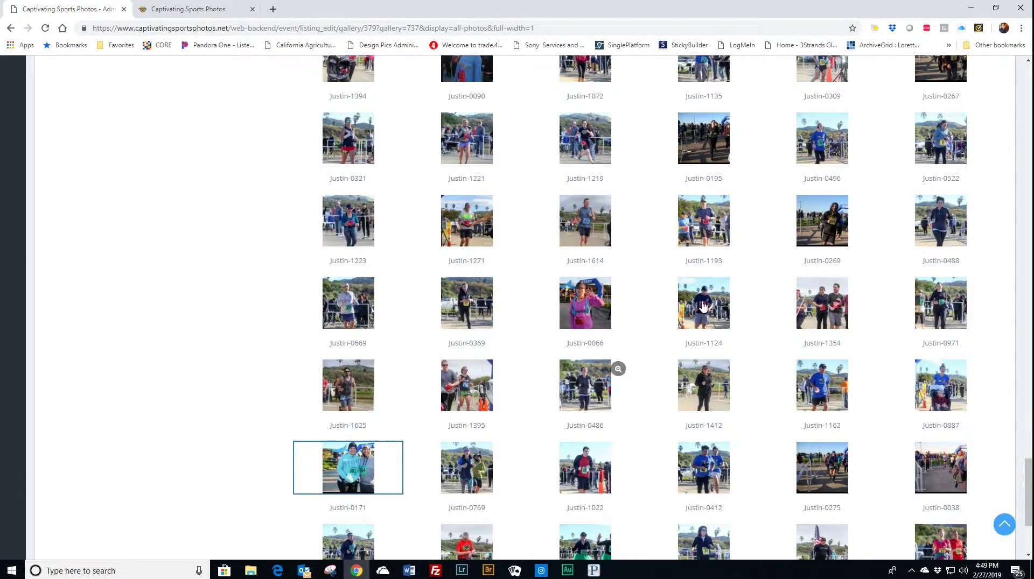
scroll(972, 151, "up", 12)
scroll(974, 162, "up", 20)
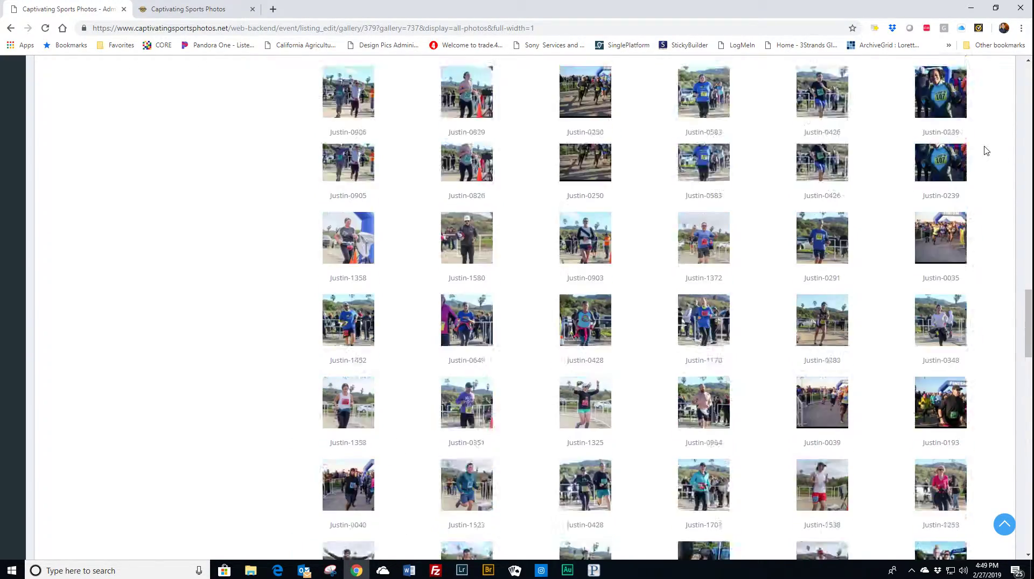
scroll(975, 151, "up", 10)
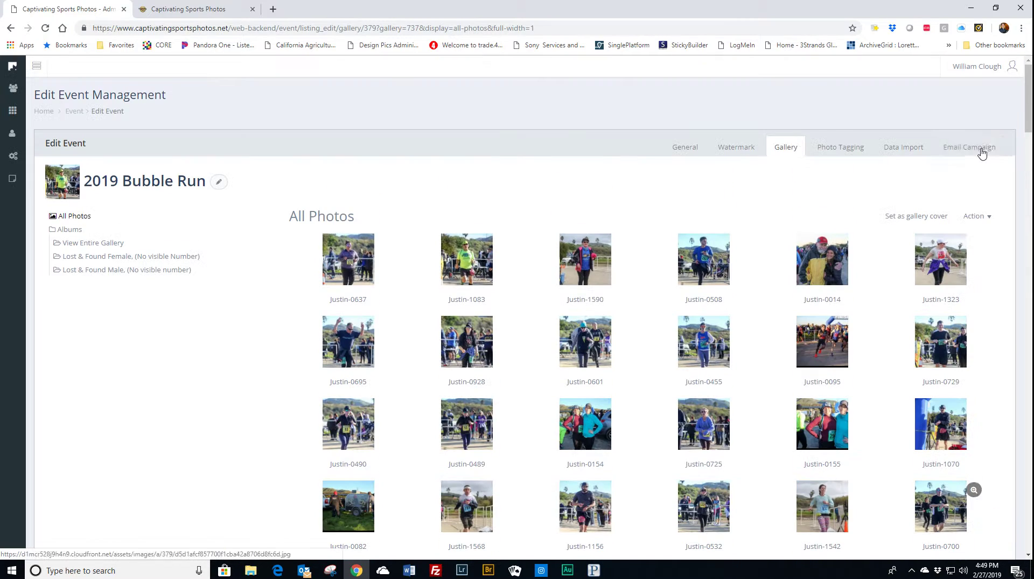
left_click(974, 215)
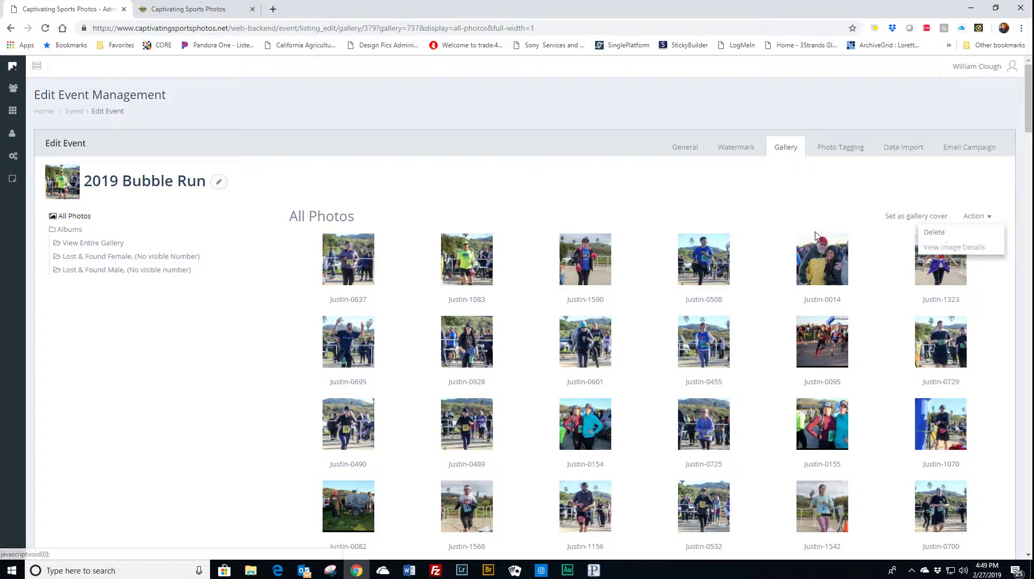
scroll(476, 451, "down", 5)
scroll(476, 451, "down", 18)
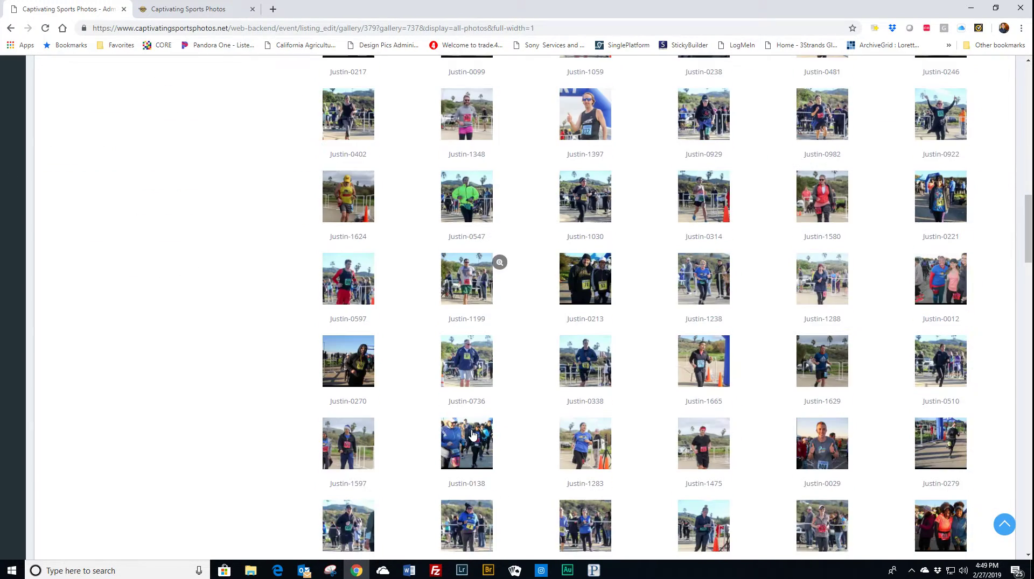
scroll(475, 434, "down", 20)
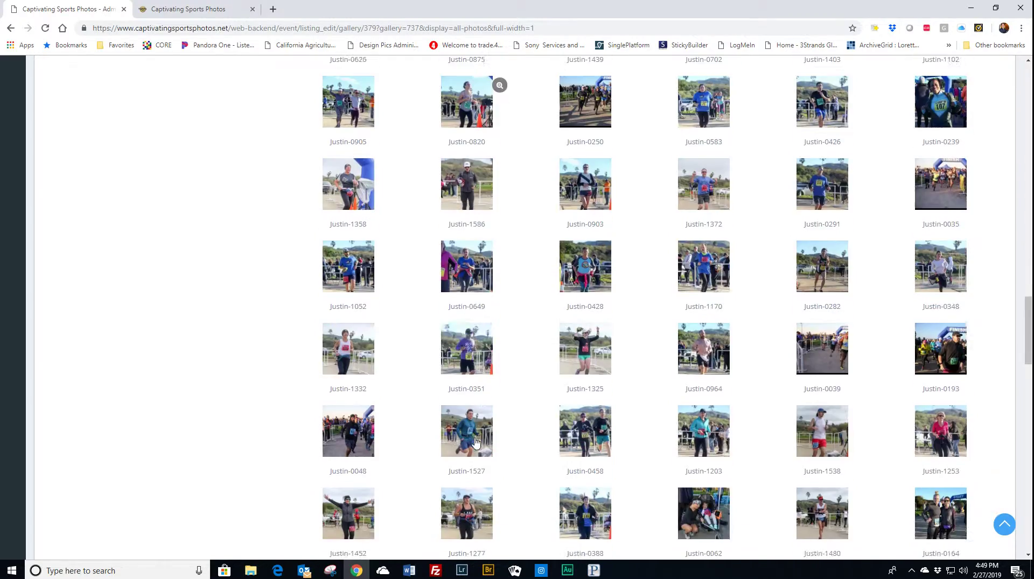
scroll(476, 443, "down", 12)
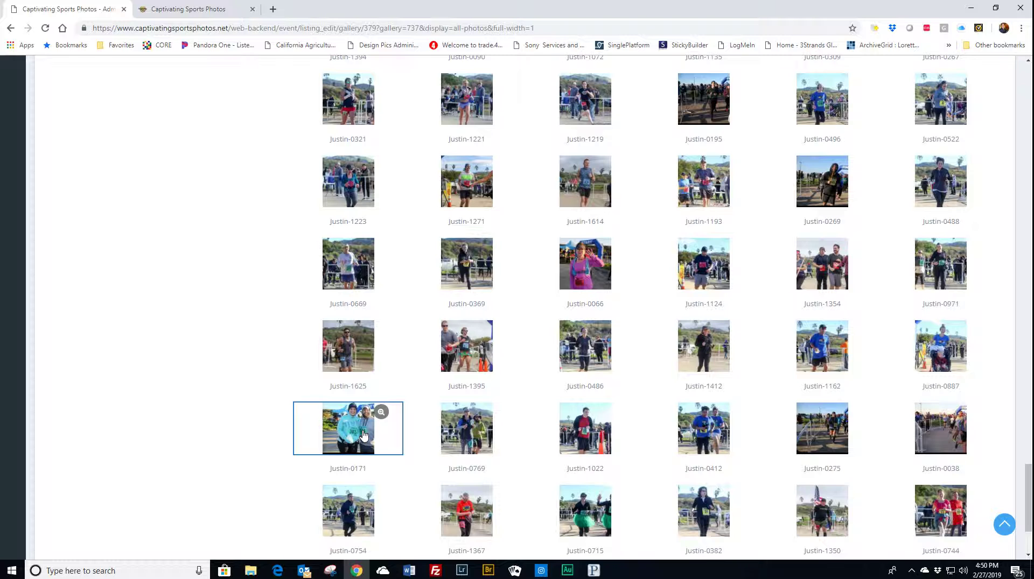
scroll(363, 435, "down", 3)
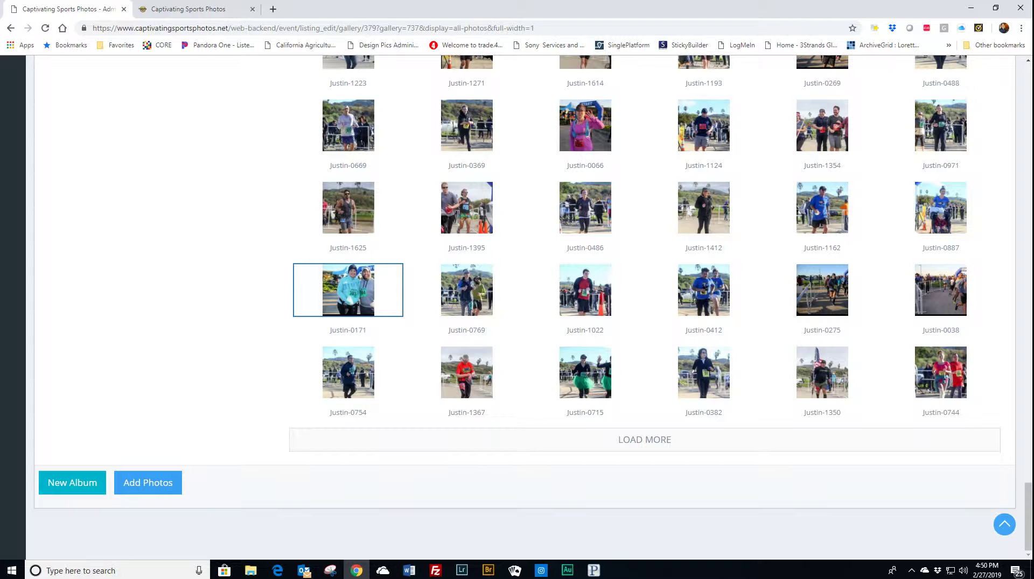
On the public event page, search bib 80 and scroll through its 2019 Bubble Run results
left_click(202, 4)
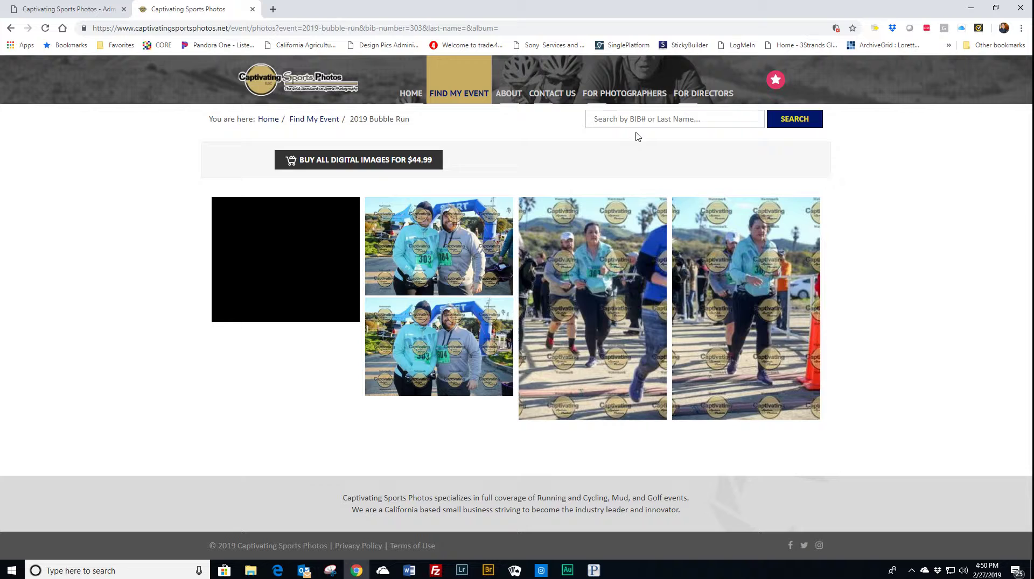
left_click(633, 123)
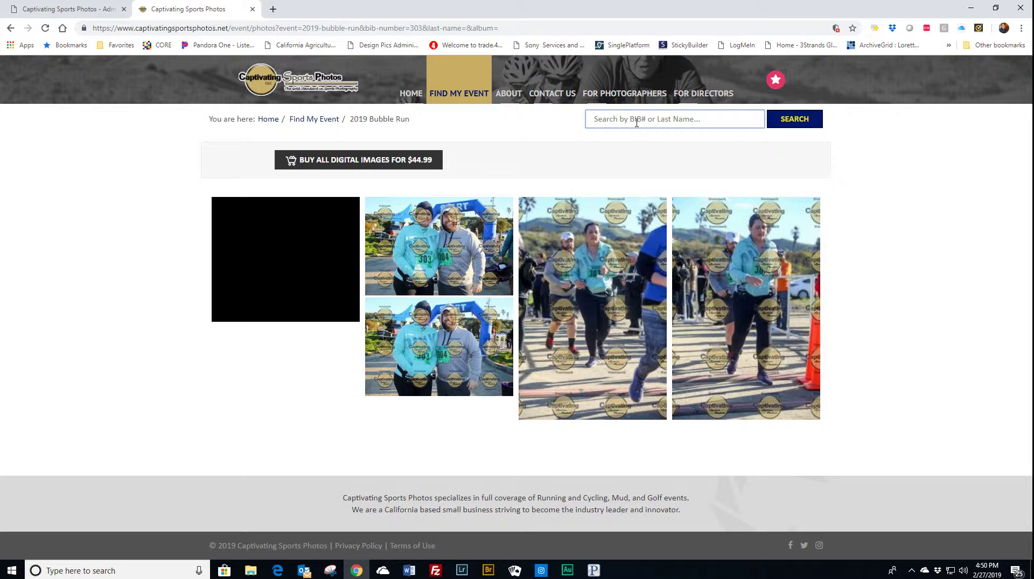
type("80")
left_click(794, 116)
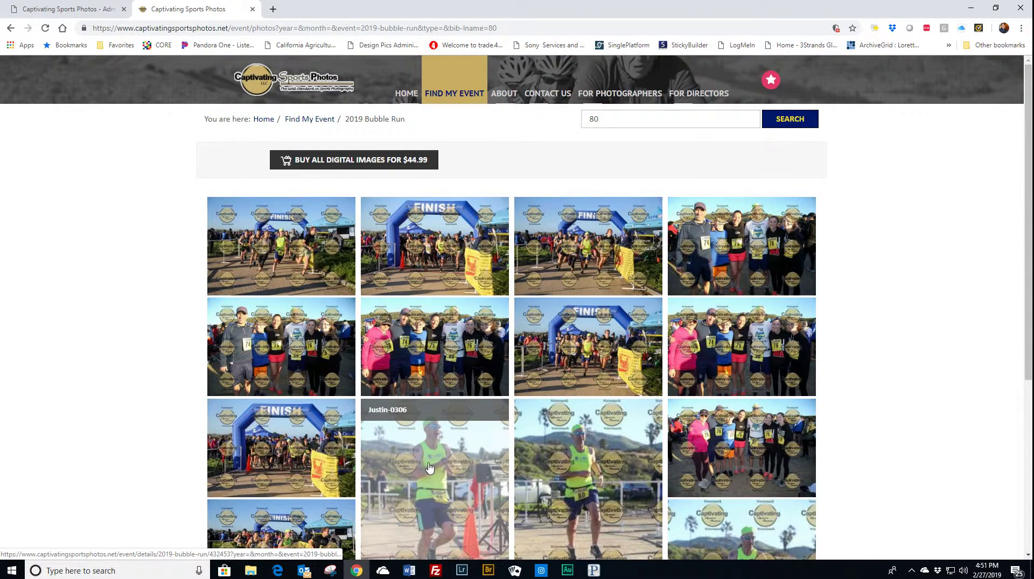
scroll(430, 476, "down", 4)
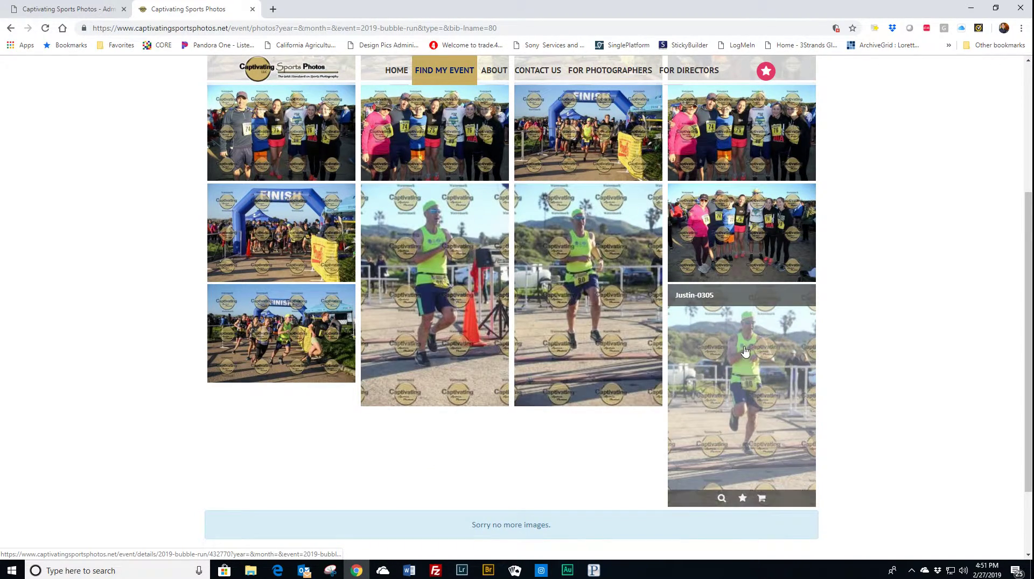
scroll(543, 303, "up", 4)
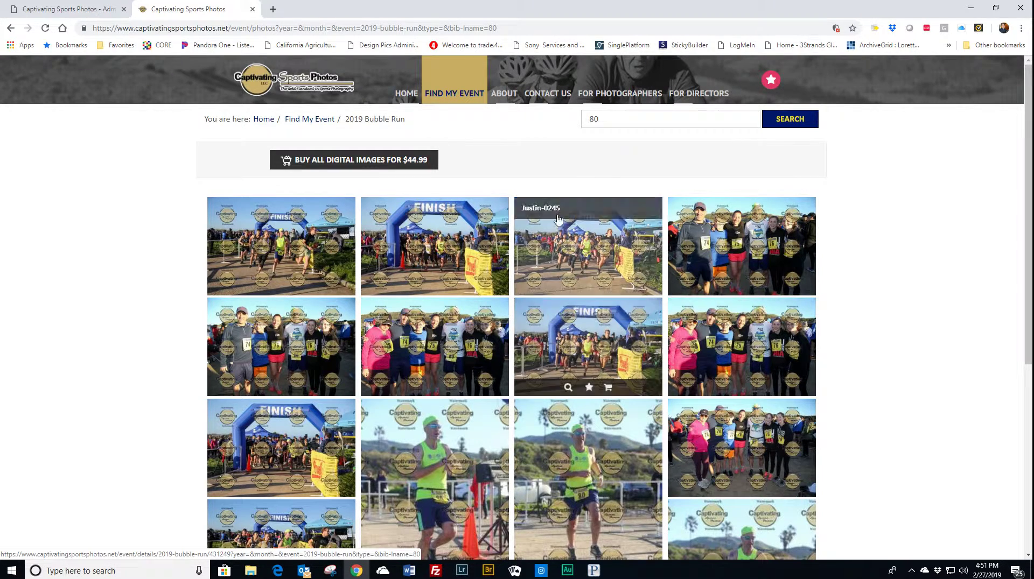
Replace bib 80 with 832, search, and scroll through the resulting photo grid
left_click(615, 120)
double_click(614, 120)
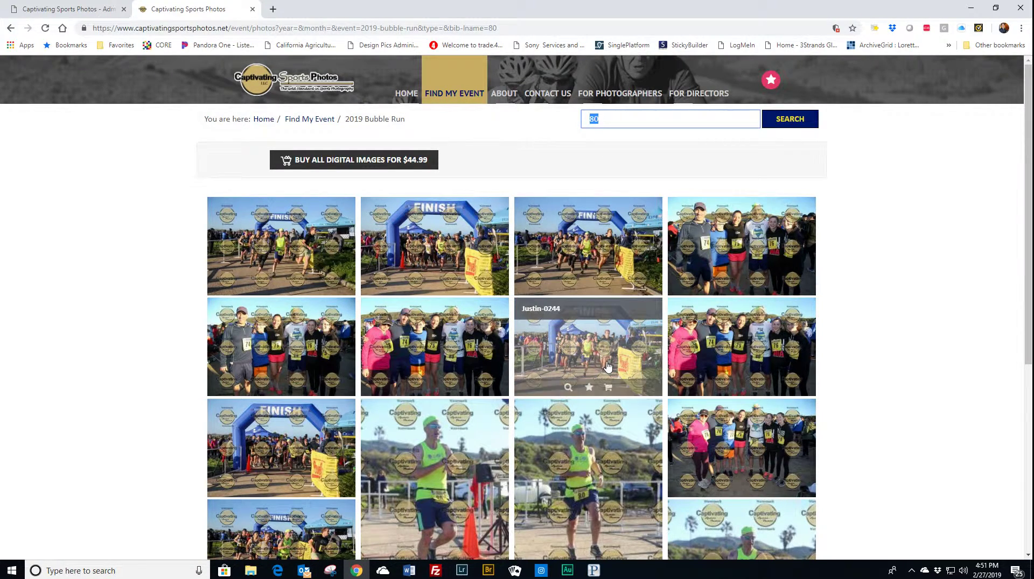
type("8")
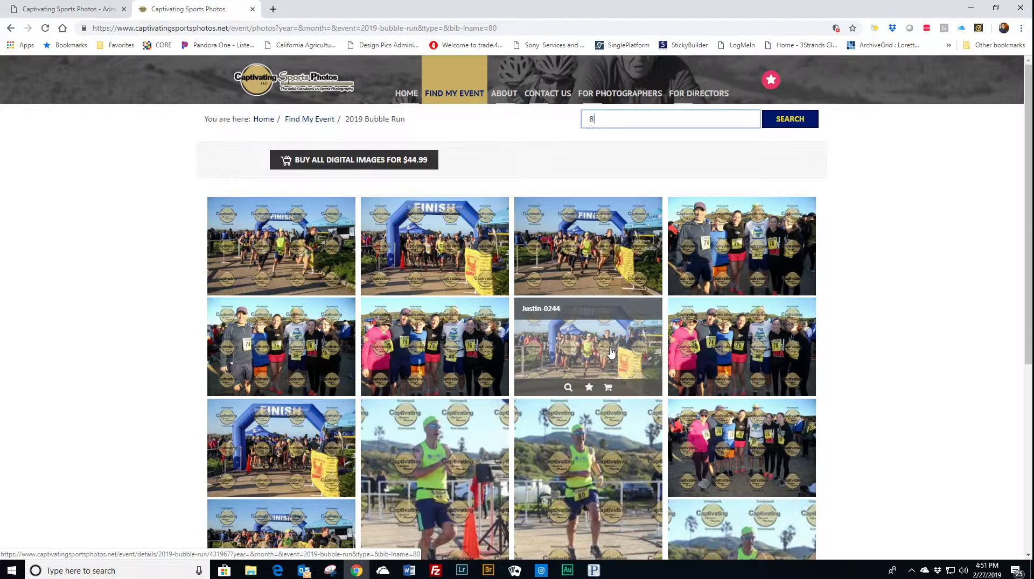
type("32")
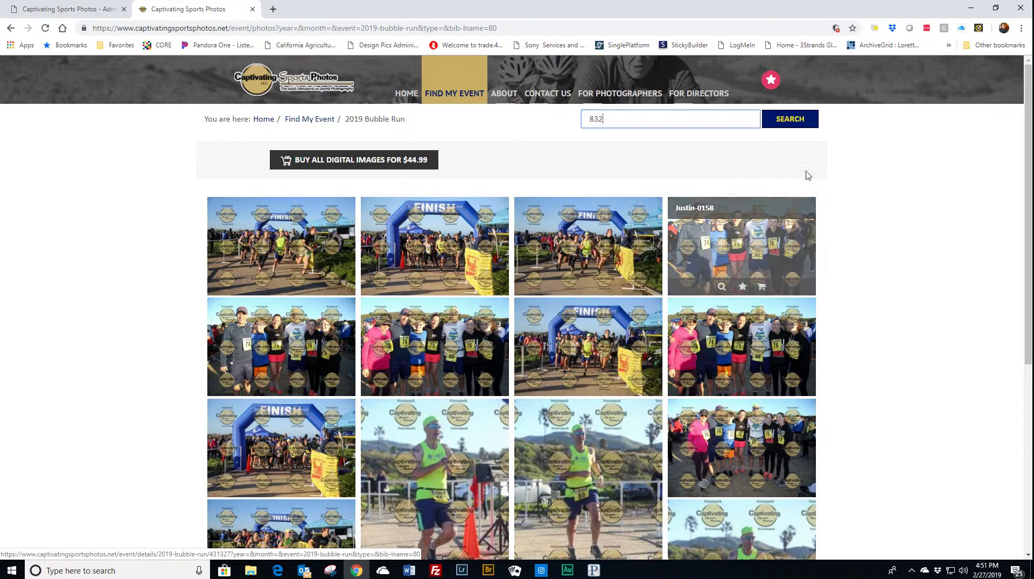
left_click(790, 119)
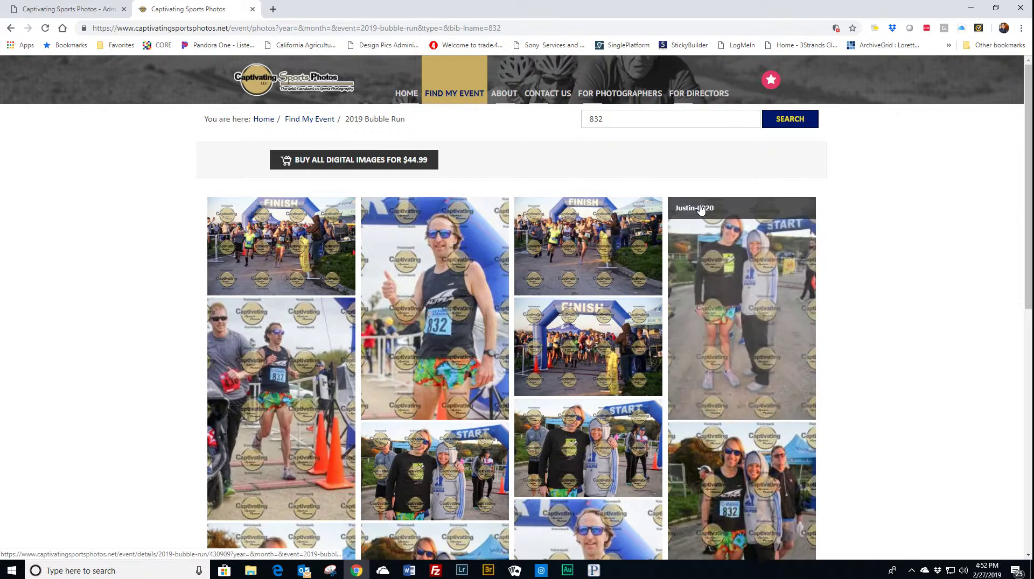
scroll(637, 262, "down", 3)
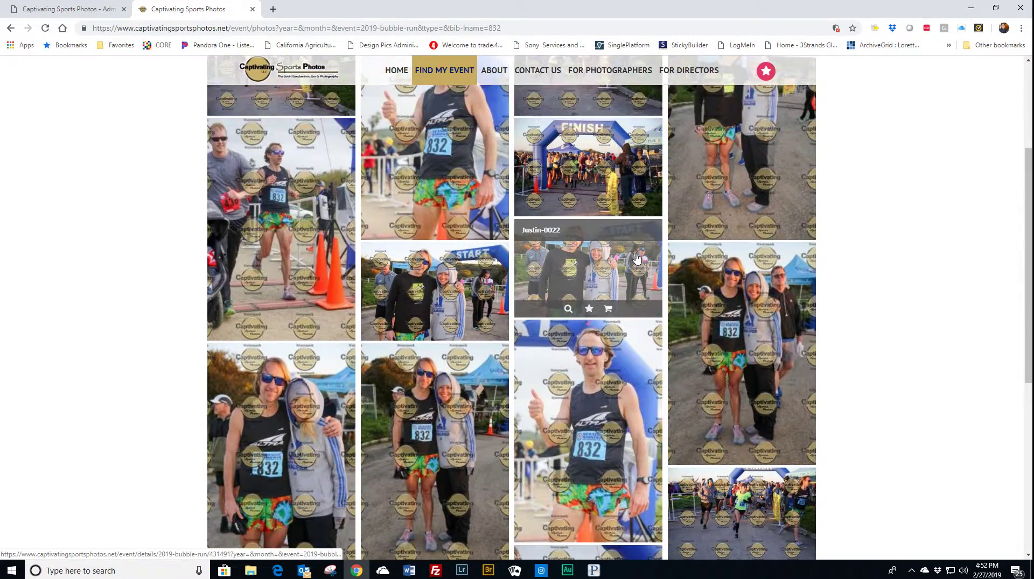
scroll(474, 271, "up", 3)
scroll(474, 271, "down", 4)
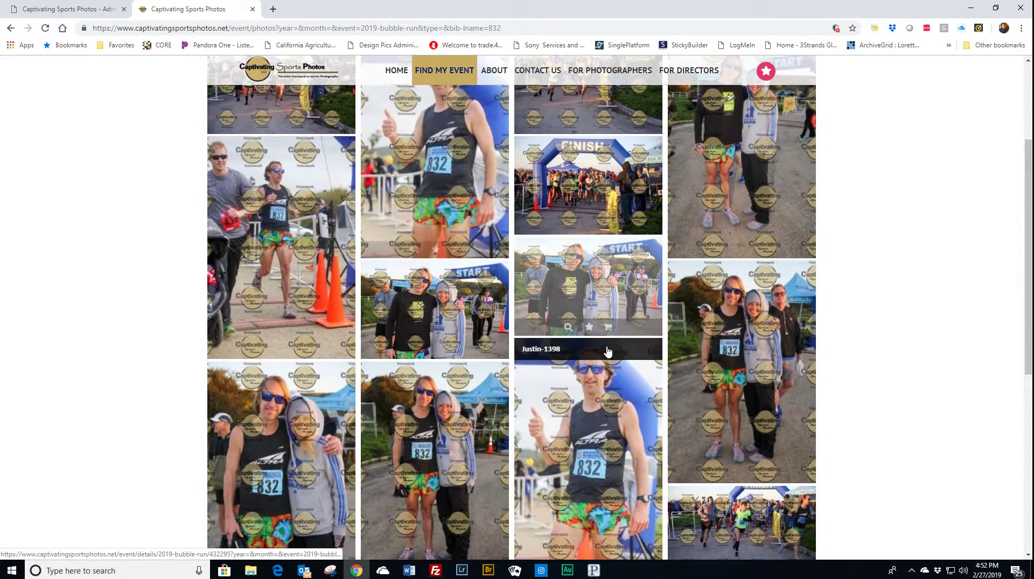
scroll(575, 382, "down", 2)
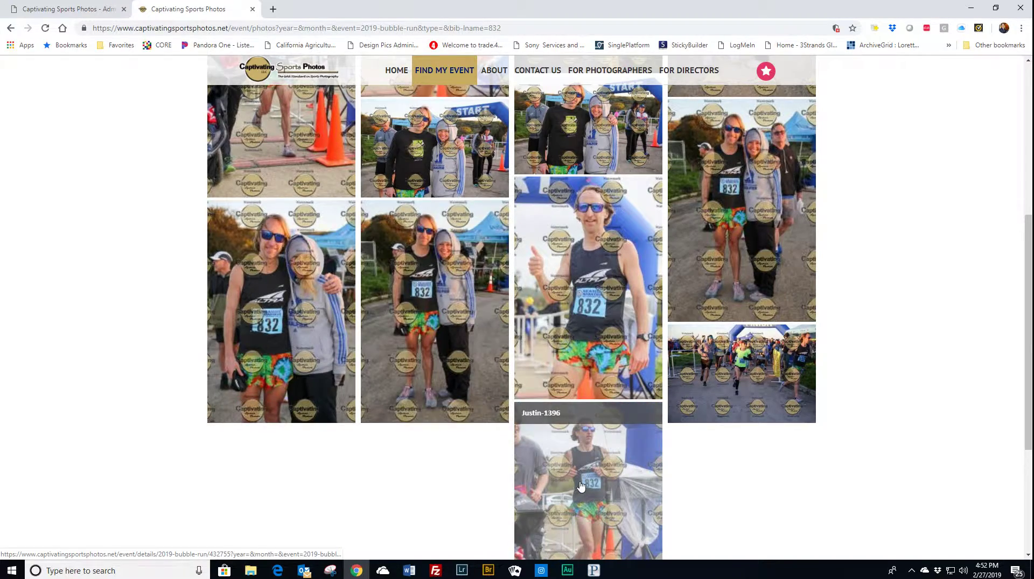
scroll(642, 424, "up", 3)
scroll(642, 424, "up", 3)
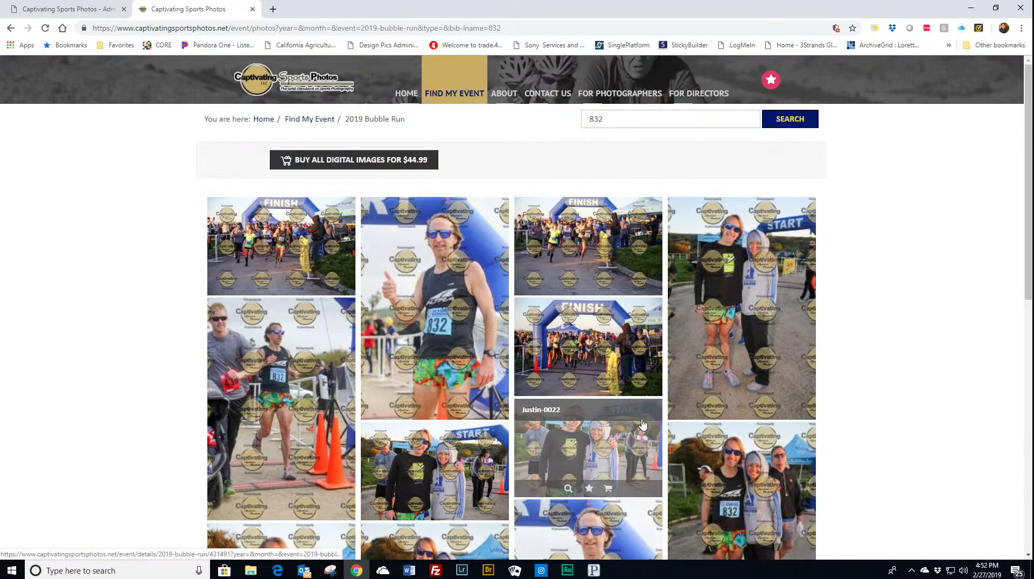
scroll(678, 395, "down", 3)
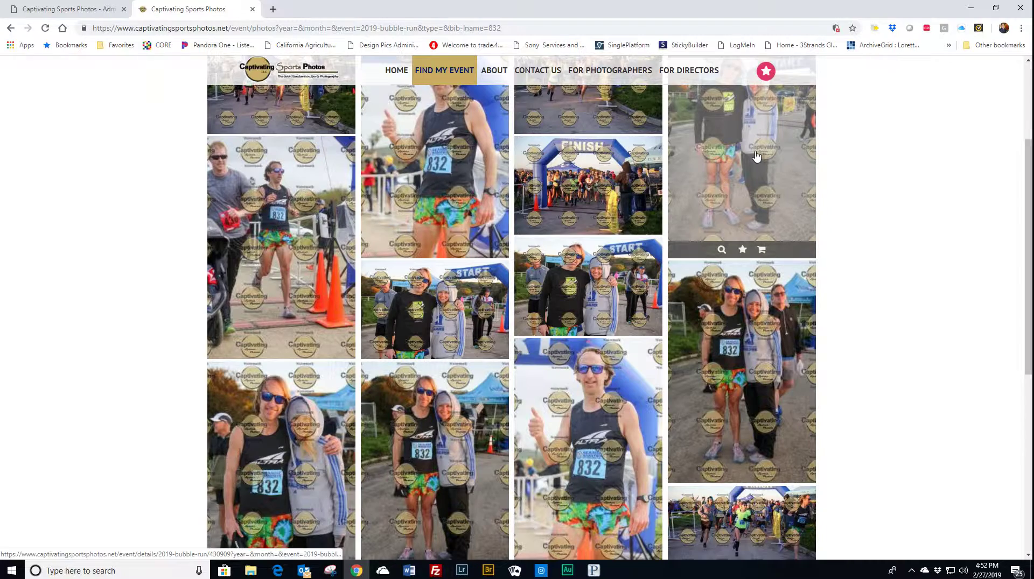
scroll(756, 157, "up", 2)
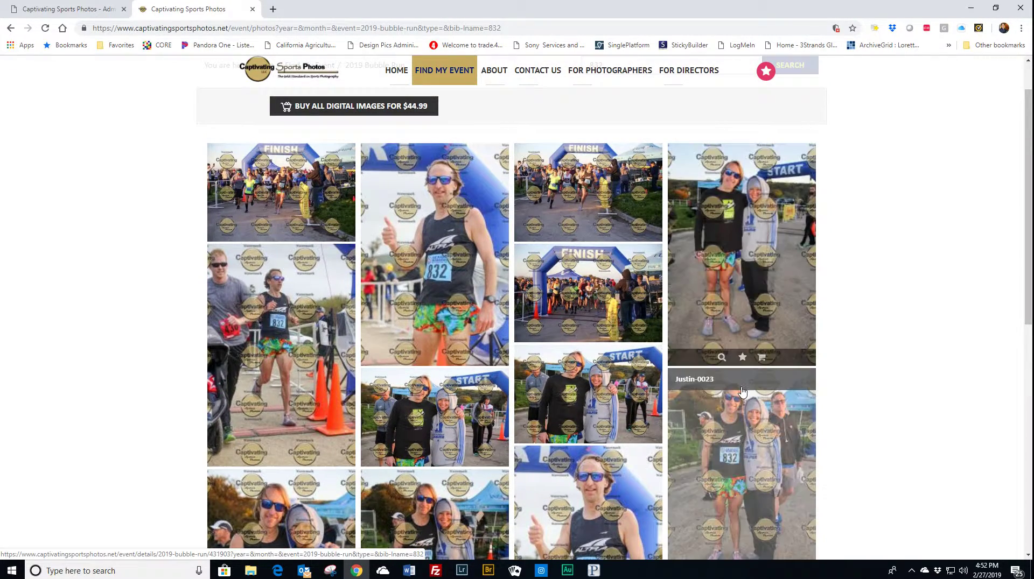
scroll(364, 347, "down", 2)
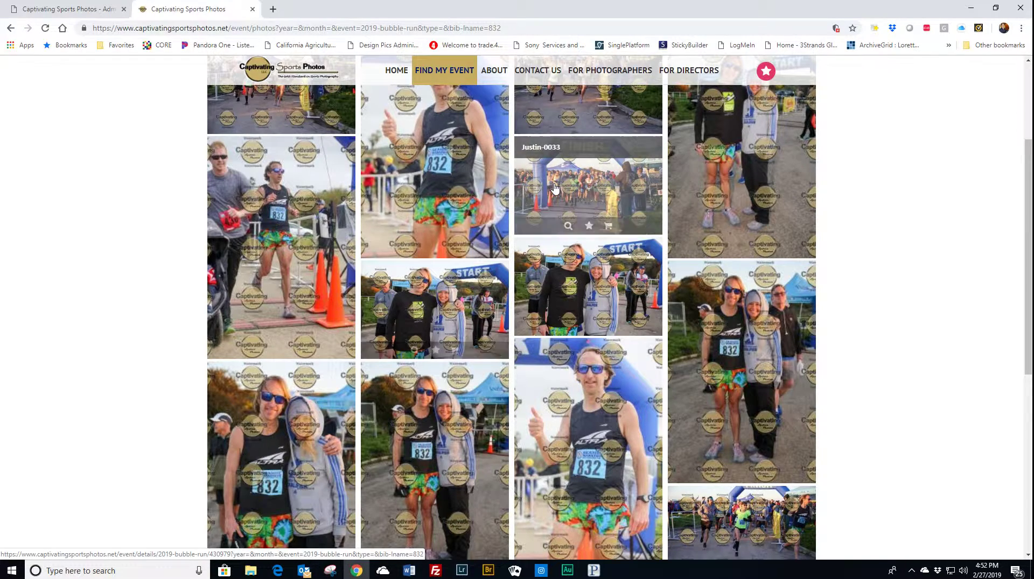
scroll(560, 216, "down", 4)
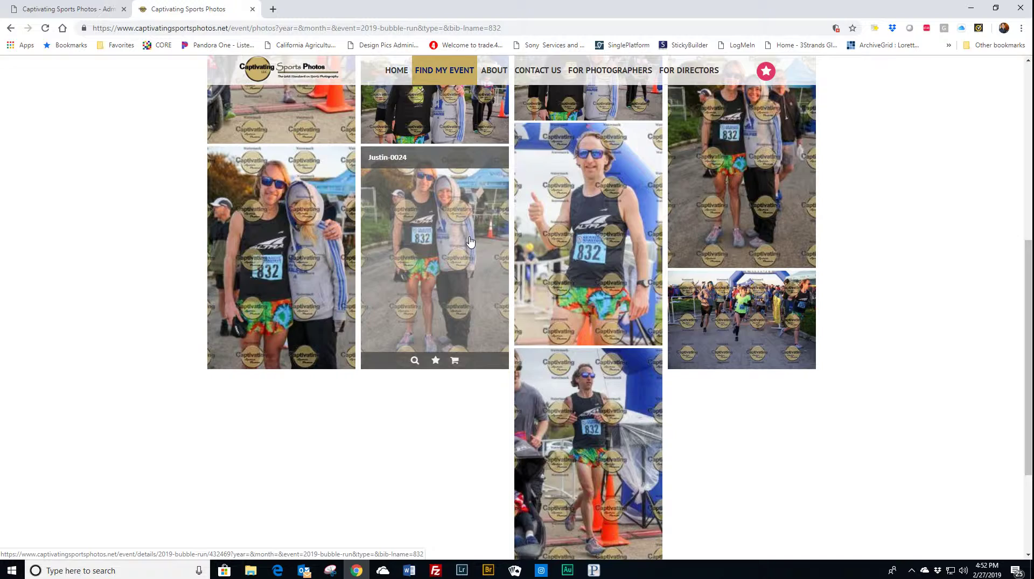
scroll(470, 242, "up", 10)
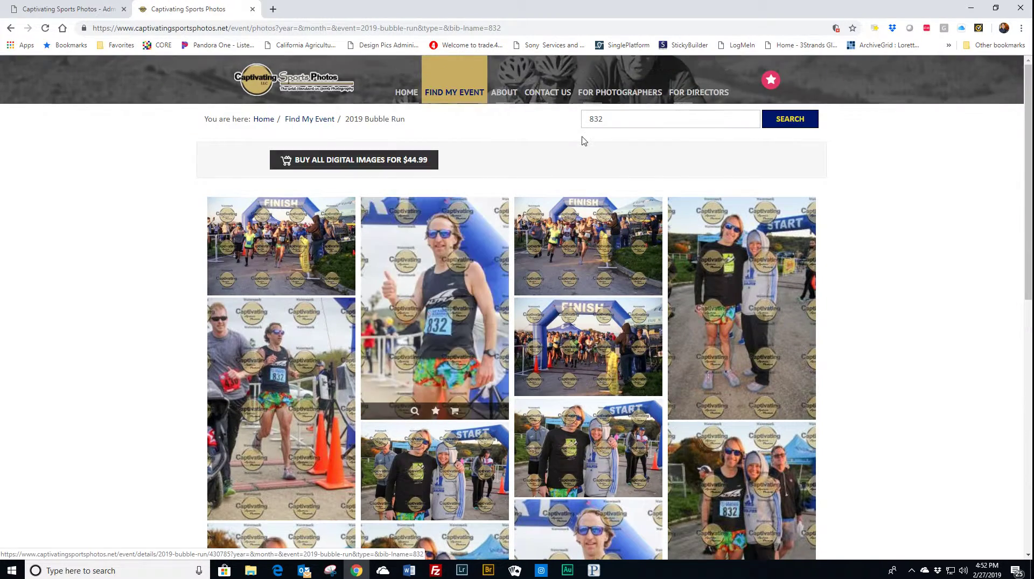
Replace bib 832 with 171 and search, getting the no-photos-available message
left_click(602, 119)
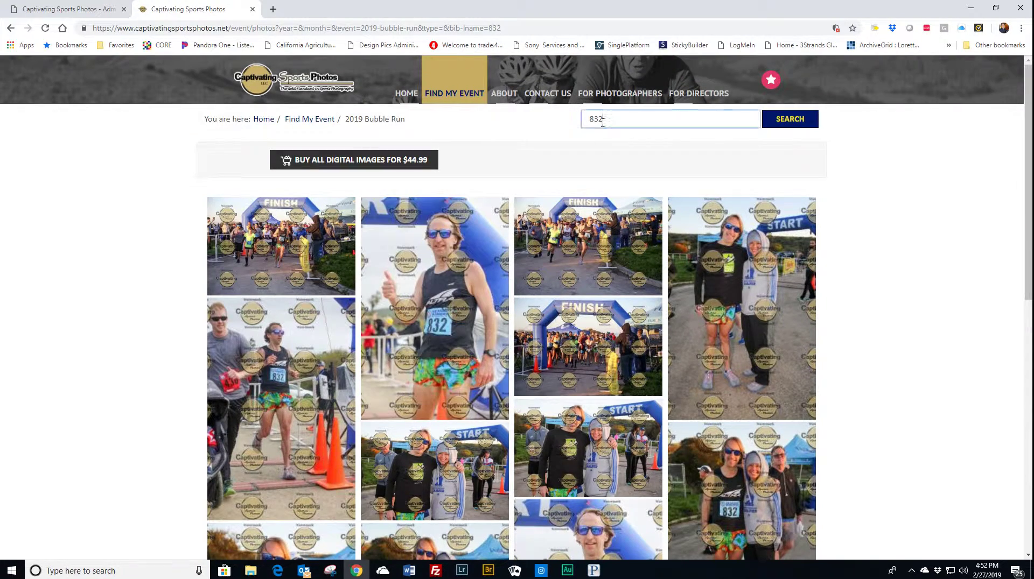
double_click(602, 119)
type("171")
left_click(801, 127)
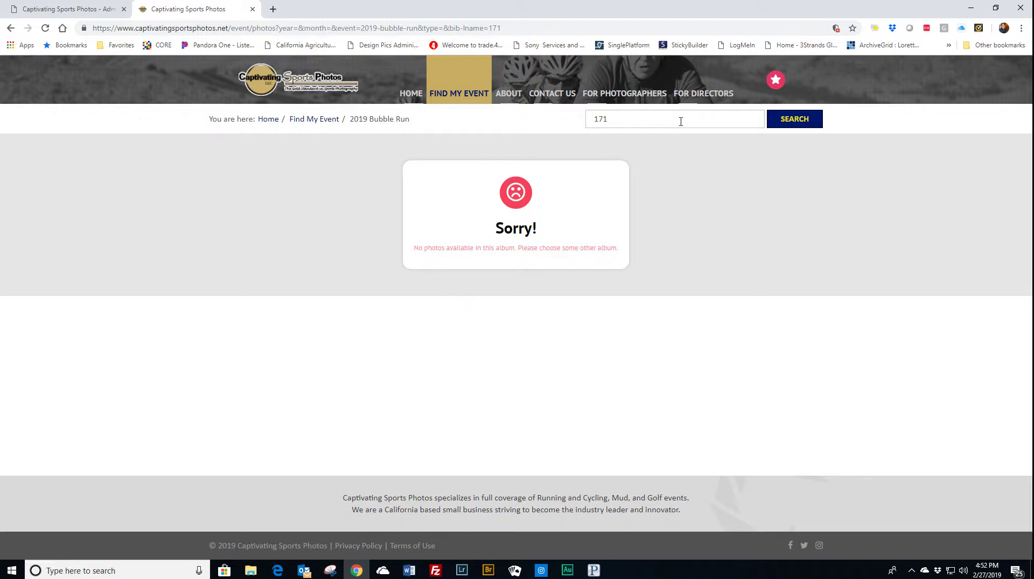
Re-enter the bib number, rerun the search, and select the search text again
left_click_drag(681, 123, 531, 123)
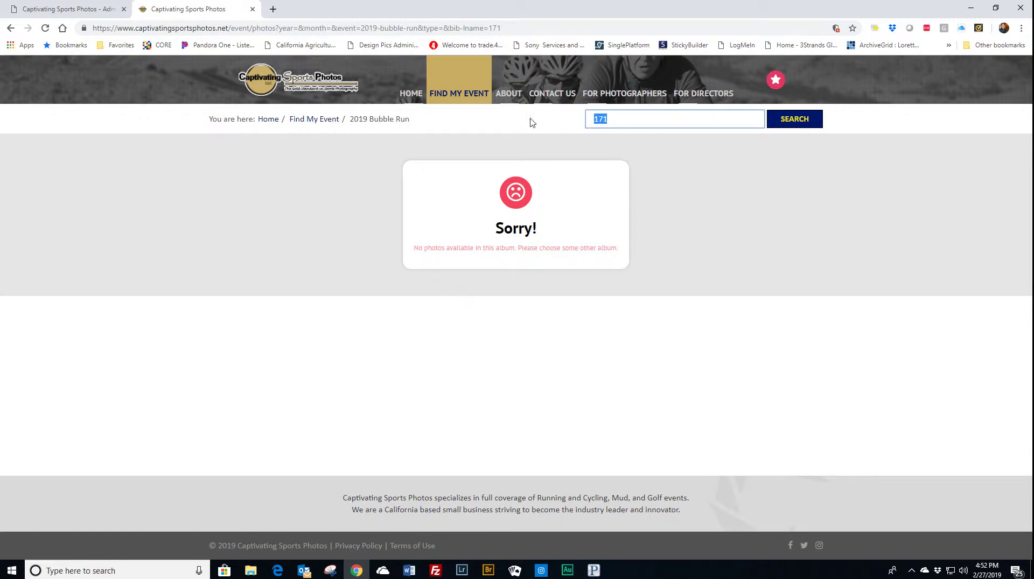
type("17")
left_click(814, 121)
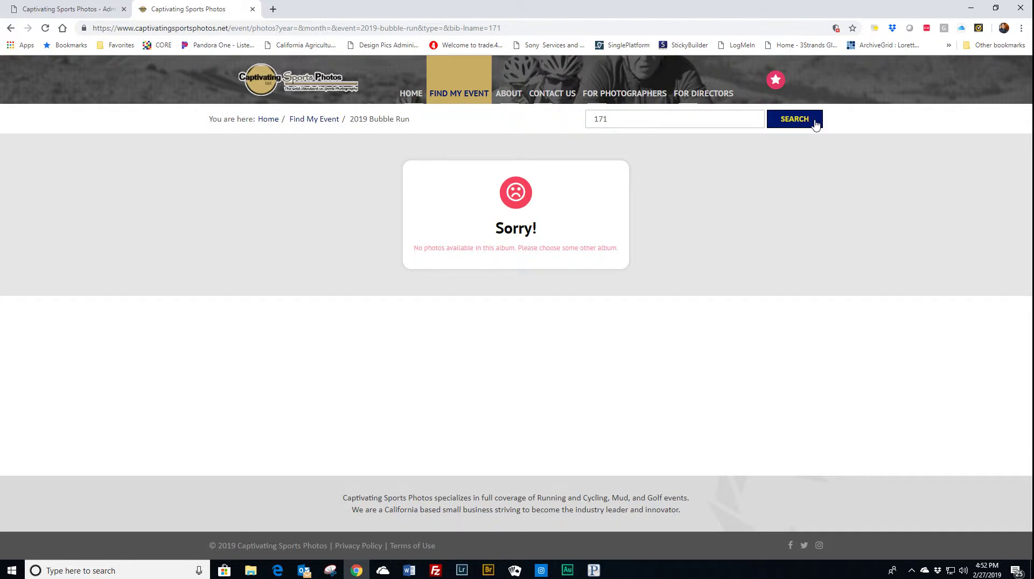
left_click_drag(692, 121, 554, 122)
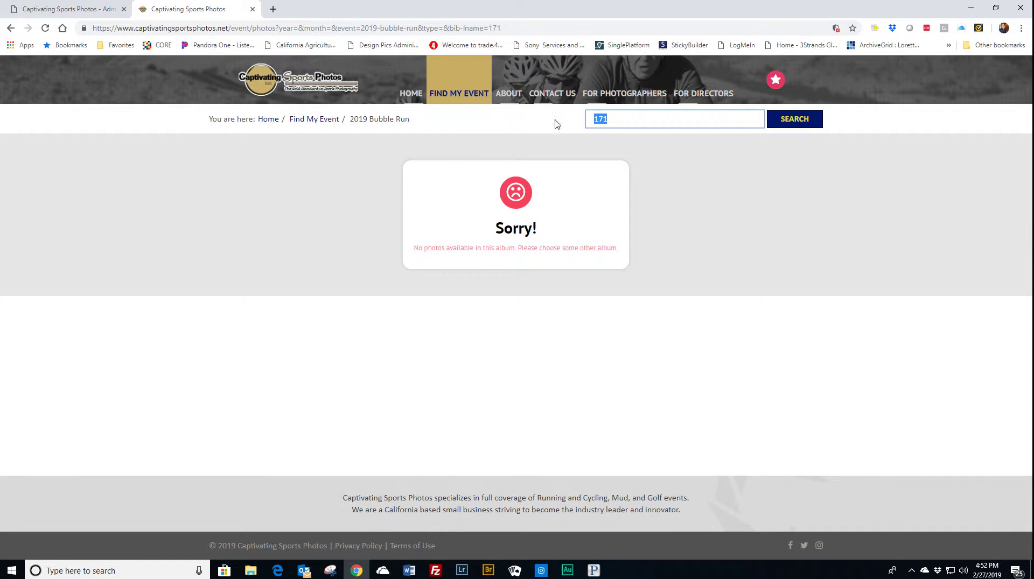
Search bib 170 to show its four photos, then switch back to the admin gallery tab
type("1")
left_click(801, 125)
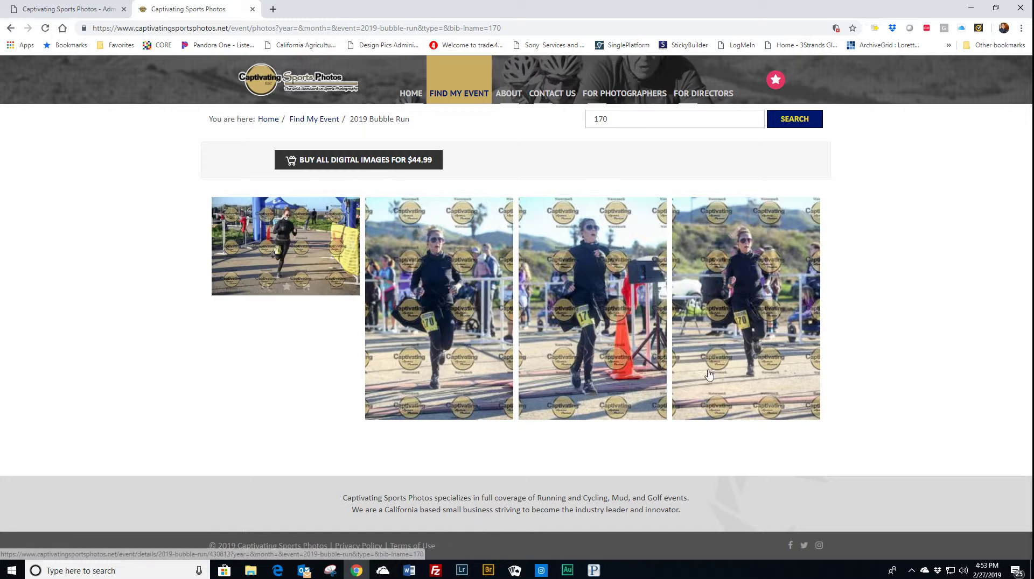
double_click(644, 119)
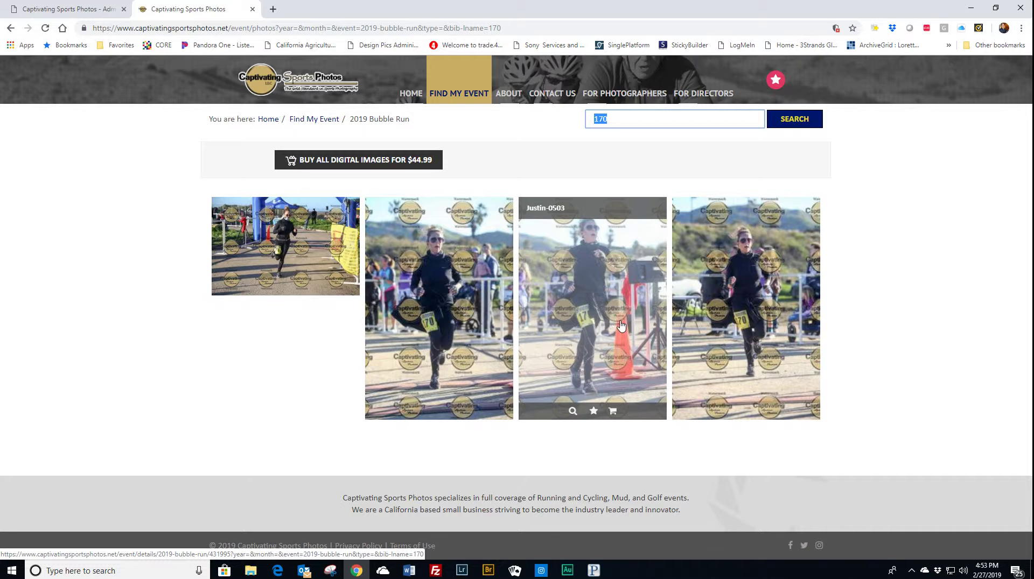
left_click(60, 10)
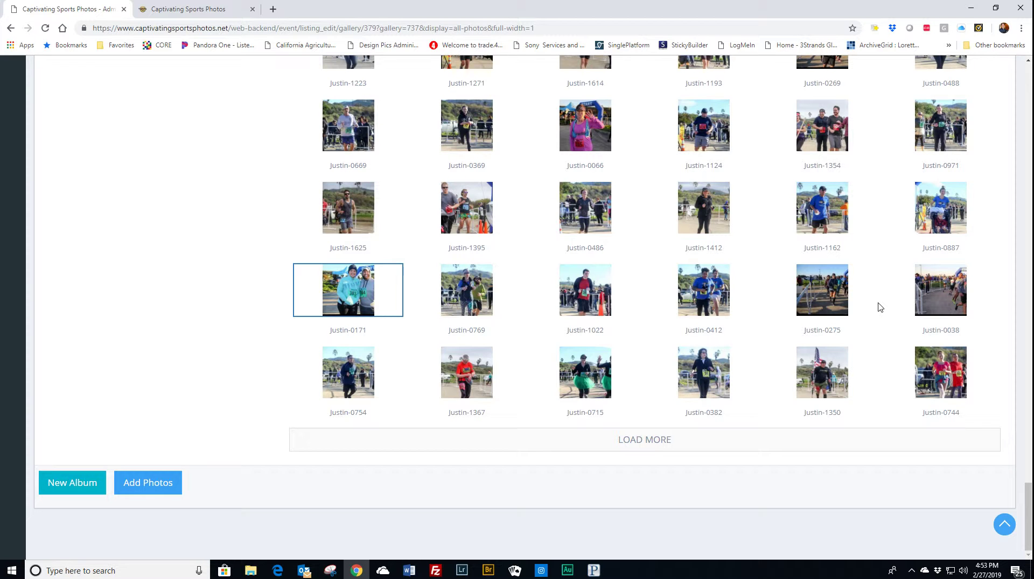
Scroll through the 2019 Bubble Run thumbnails, such as Justin-0152 and Justin-1321, back to the top
scroll(880, 306, "up", 10)
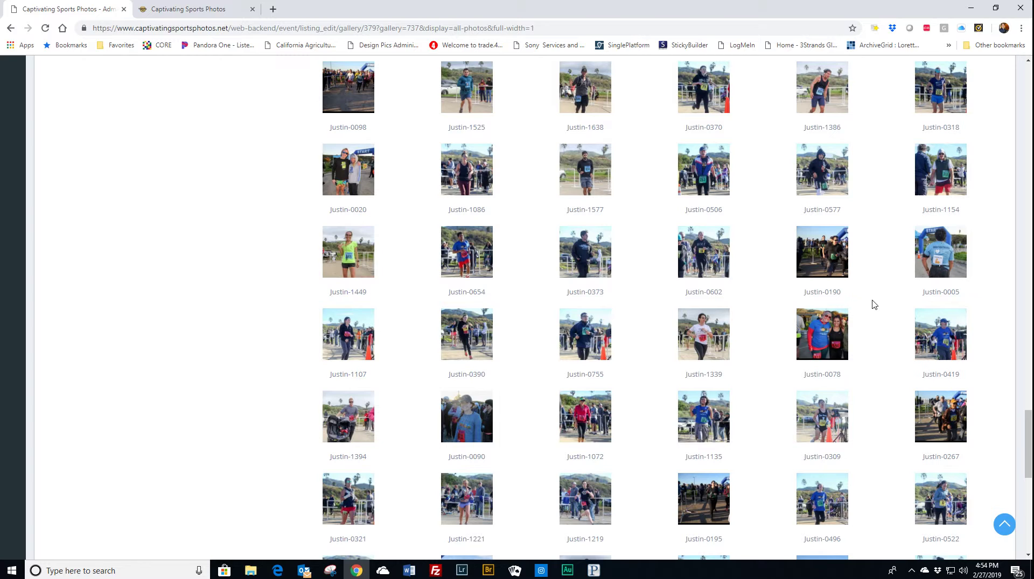
scroll(868, 303, "up", 2)
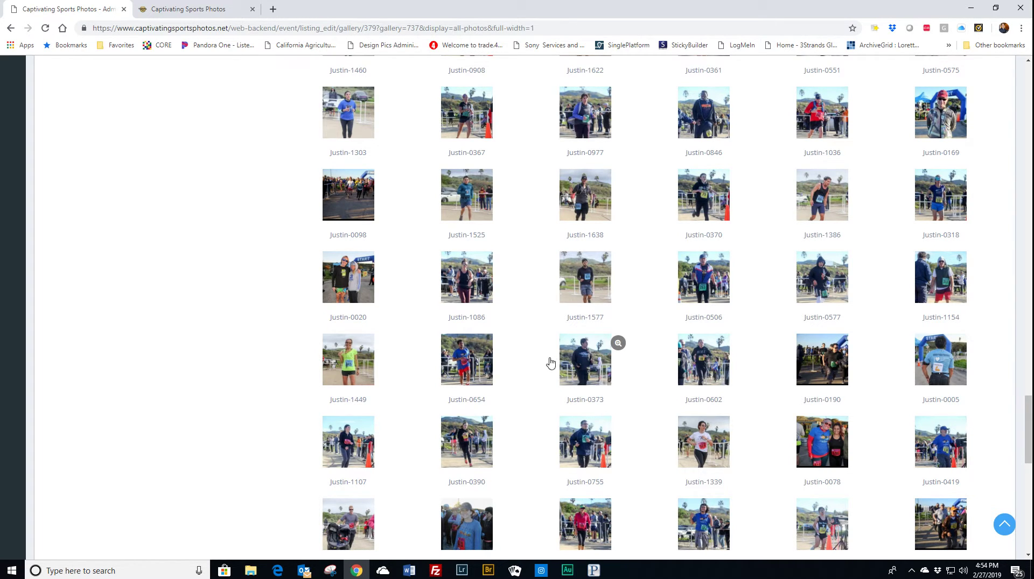
scroll(485, 360, "down", 2)
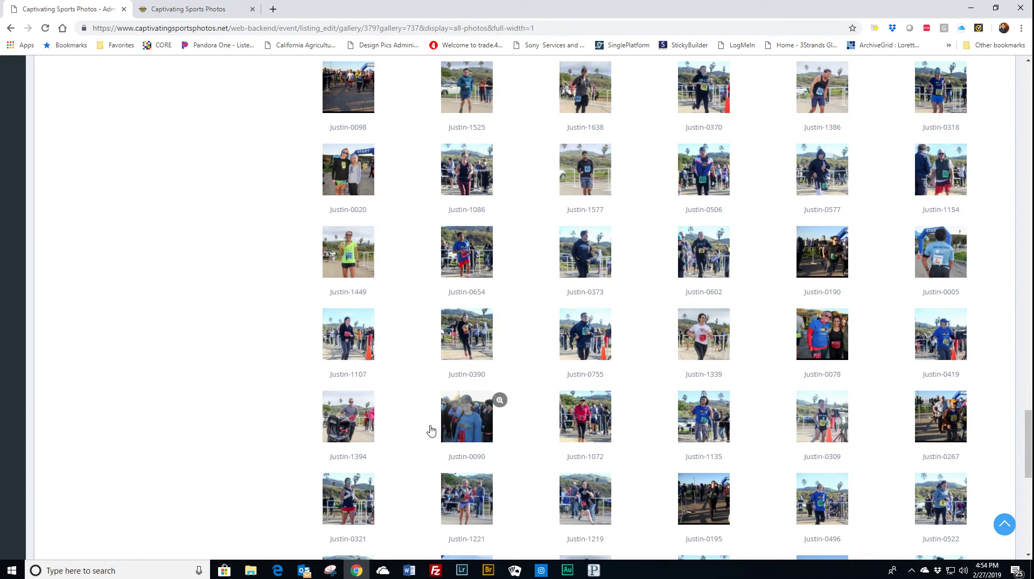
scroll(574, 321, "up", 6)
scroll(573, 322, "up", 20)
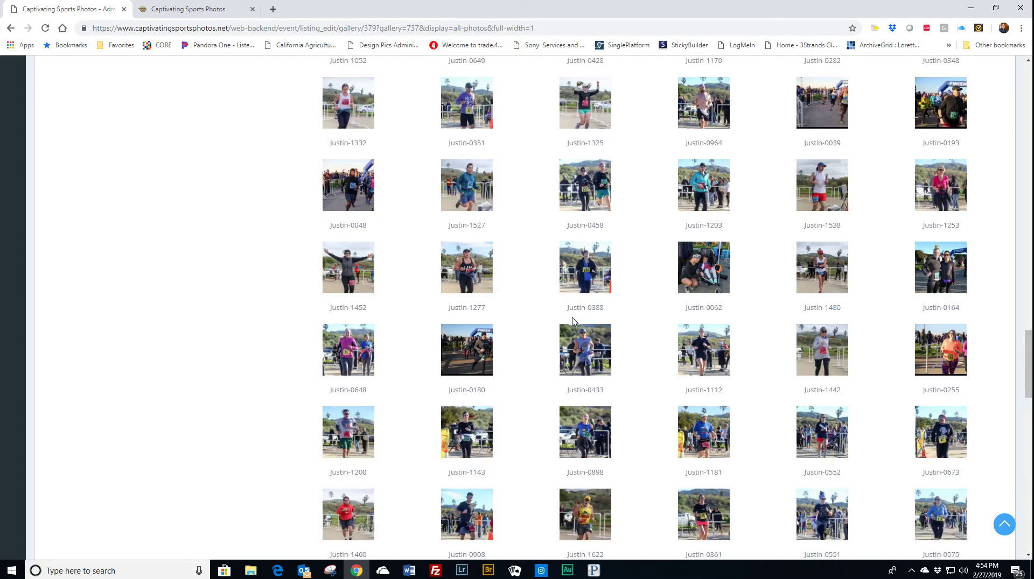
scroll(573, 323, "up", 20)
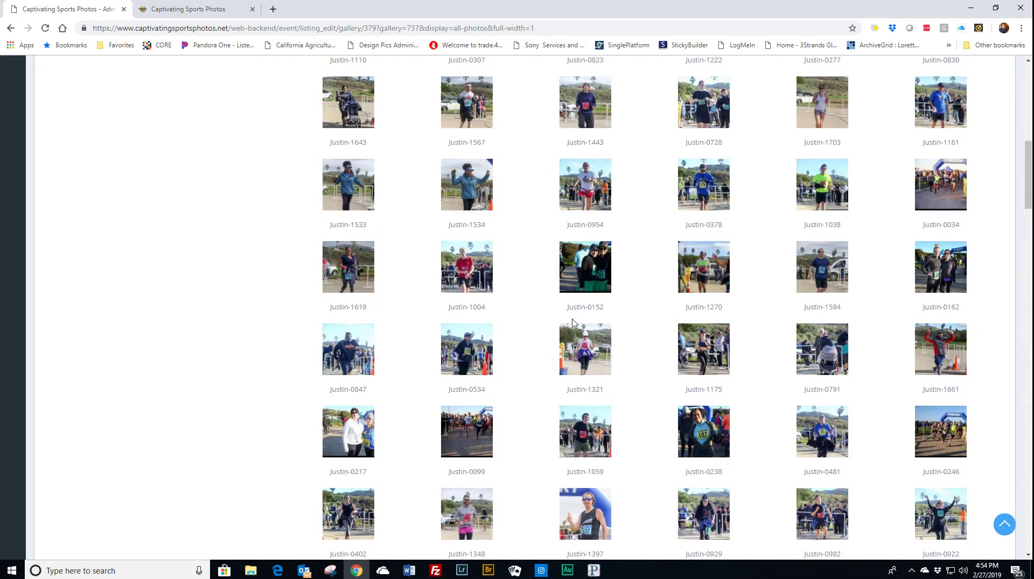